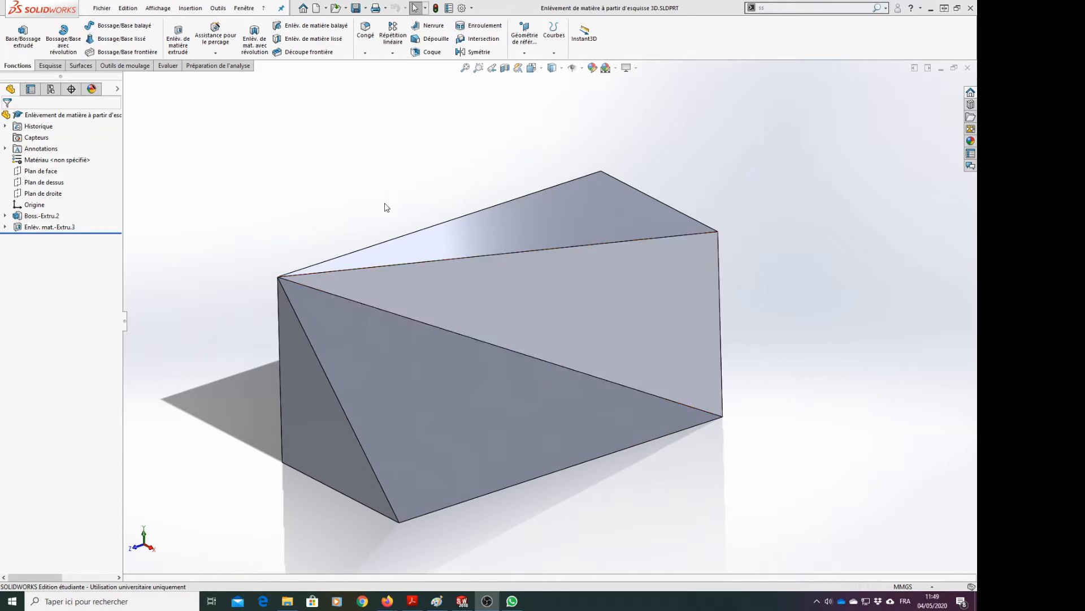
Step: Inspect the finished block from several views and highlight the faces made by the extruded cut Enlèv. mat.-Extru.3
scroll(390, 203, "down", 3)
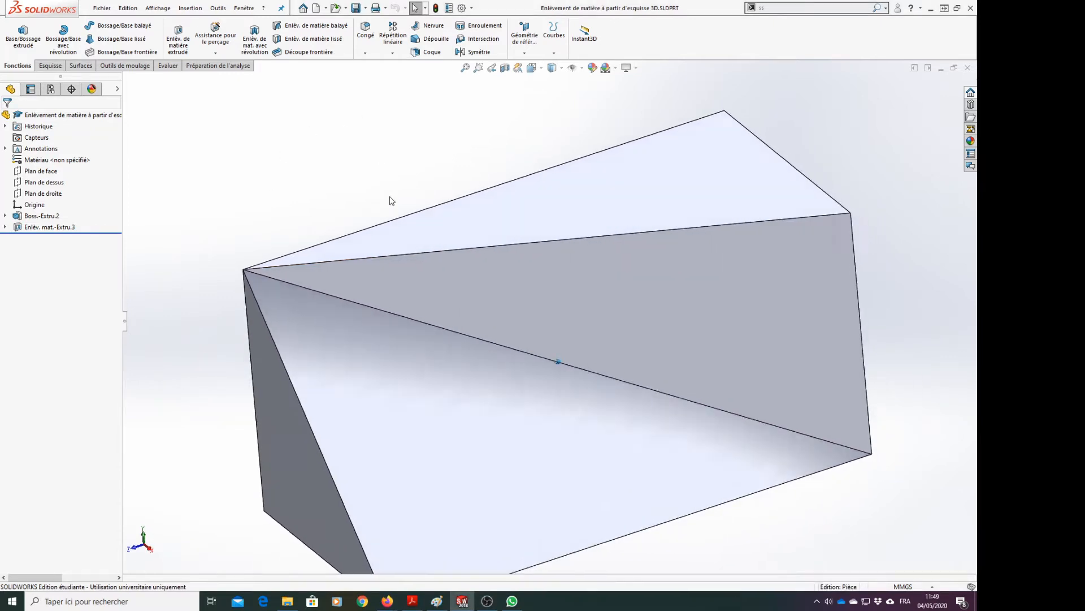
scroll(390, 201, "up", 2)
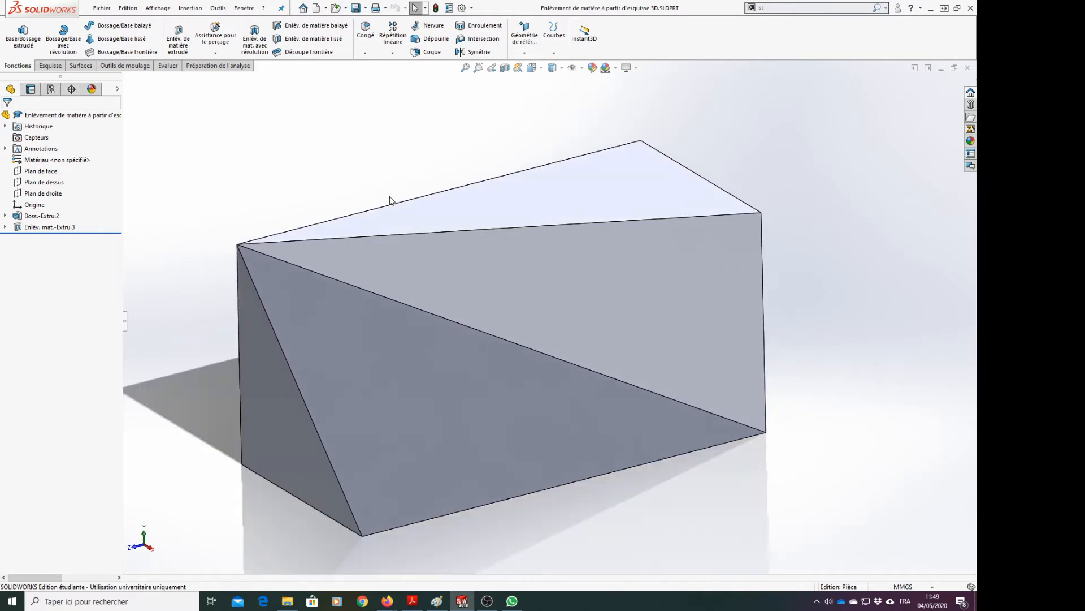
middle_click_drag(390, 198, 394, 198, "ctrl")
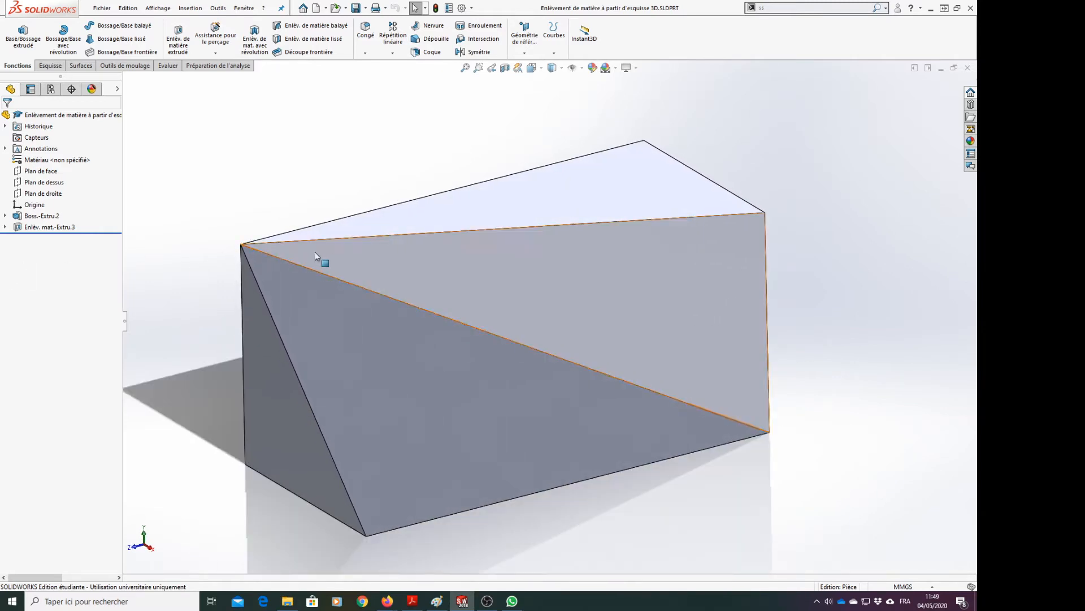
left_click(59, 228)
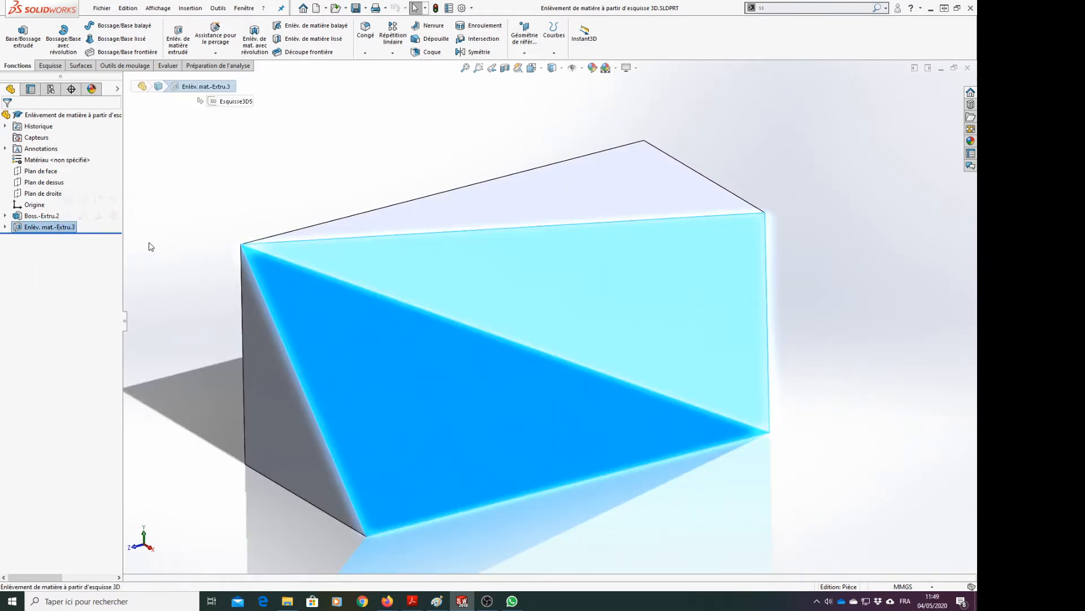
left_click(150, 245)
Step: Roll the model back to before the extruded cut and display the dimensions of the base block Boss.-Extru.2
left_click_drag(115, 231, 114, 221)
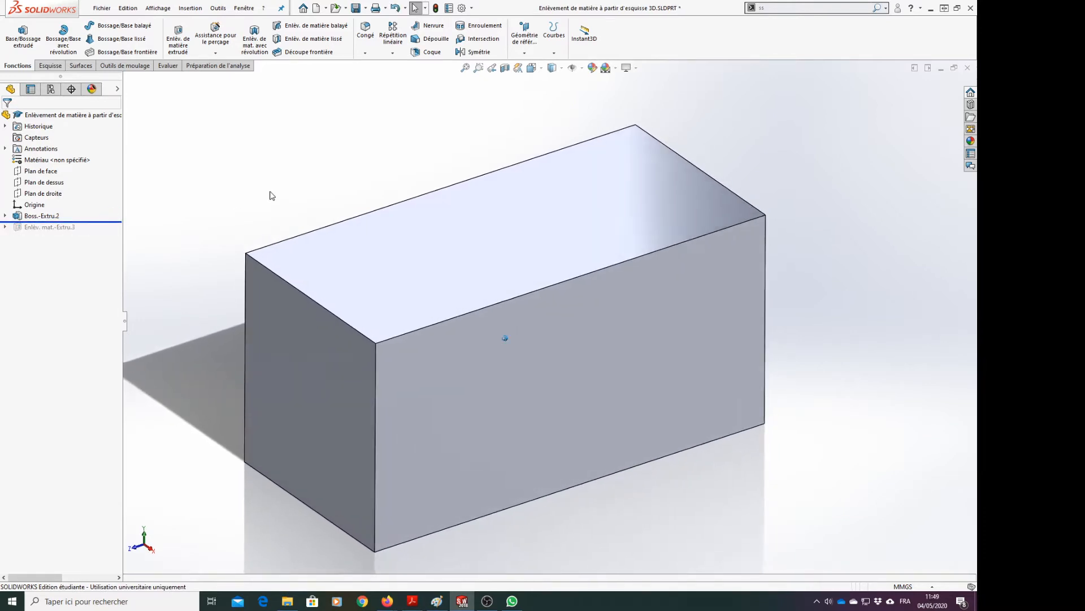
left_click(51, 216)
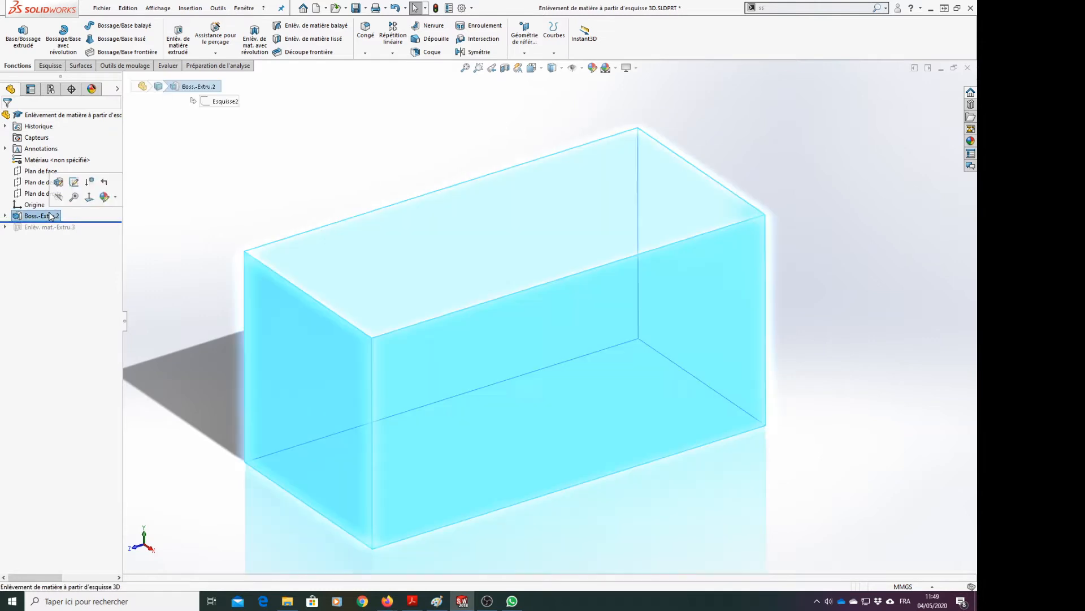
double_click(13, 216)
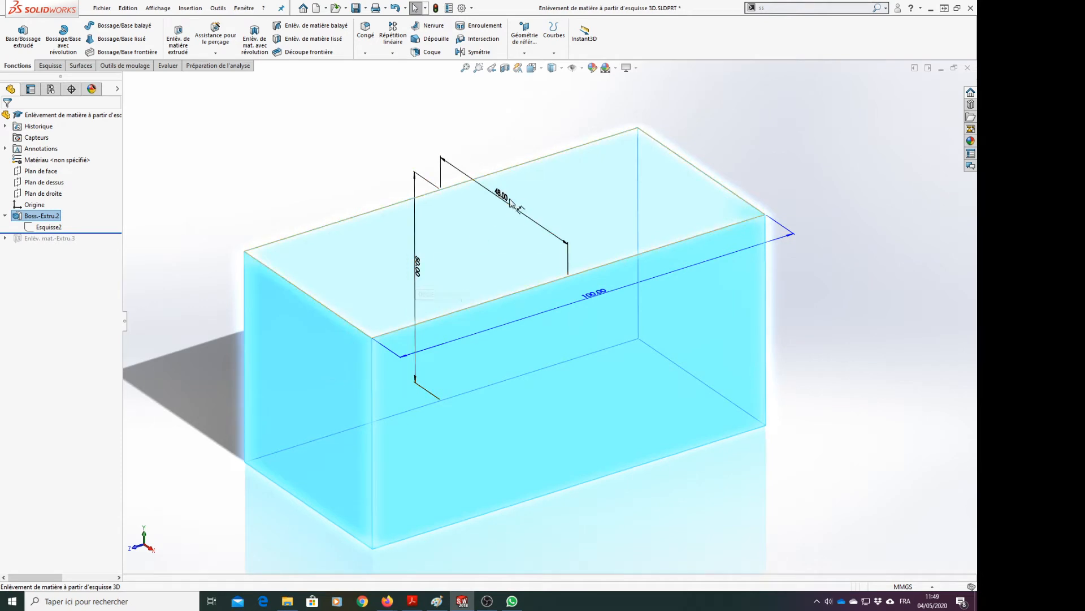
scroll(507, 201, "up", 1)
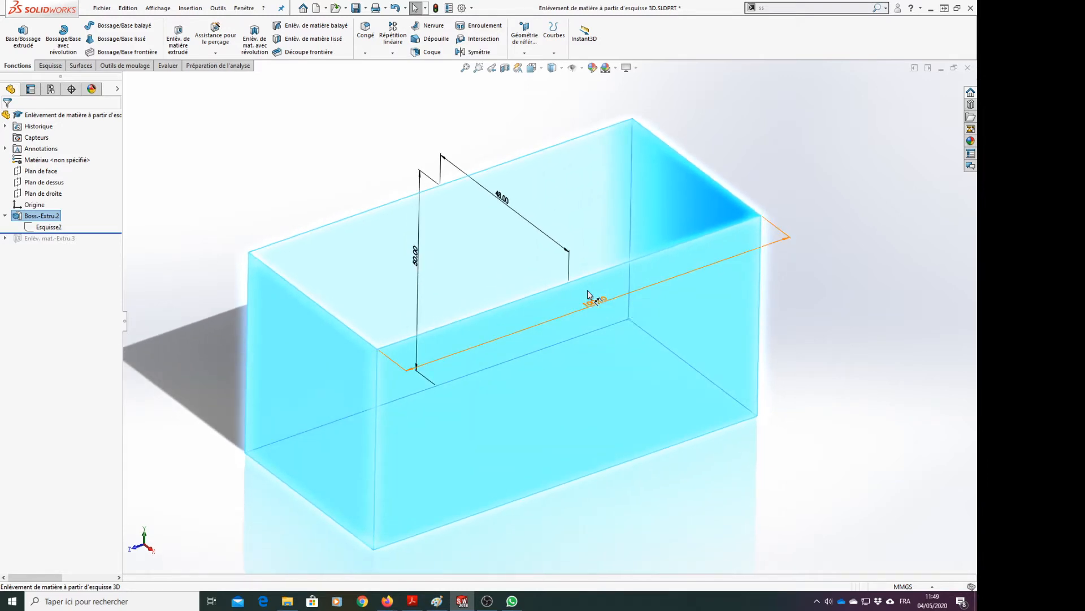
left_click(219, 177)
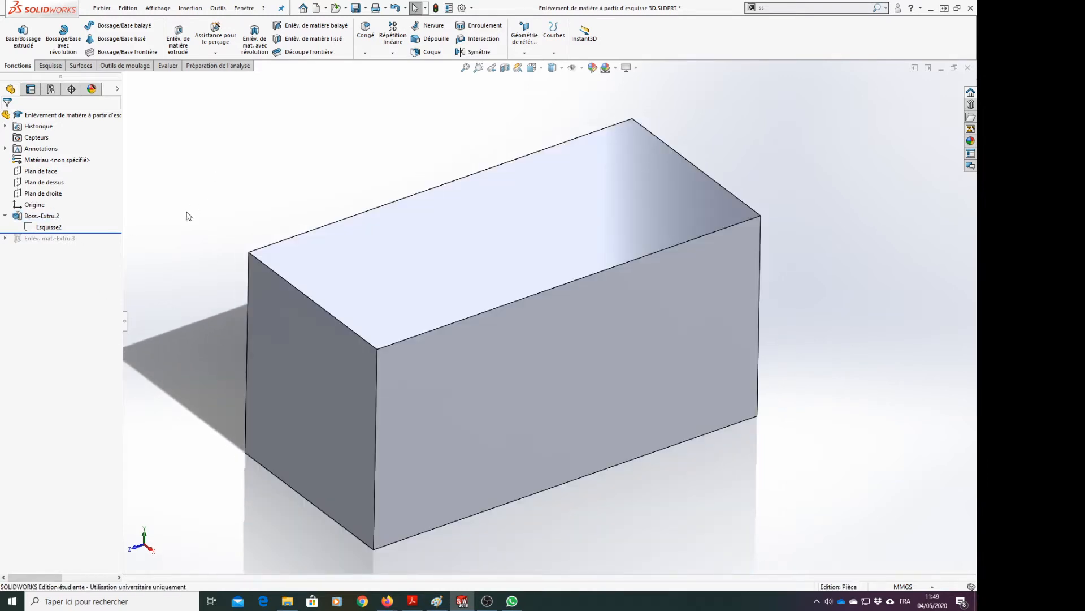
Step: Roll the model forward past the extruded cut and examine the slanted triangular face it leaves on the block
left_click_drag(95, 232, 92, 244)
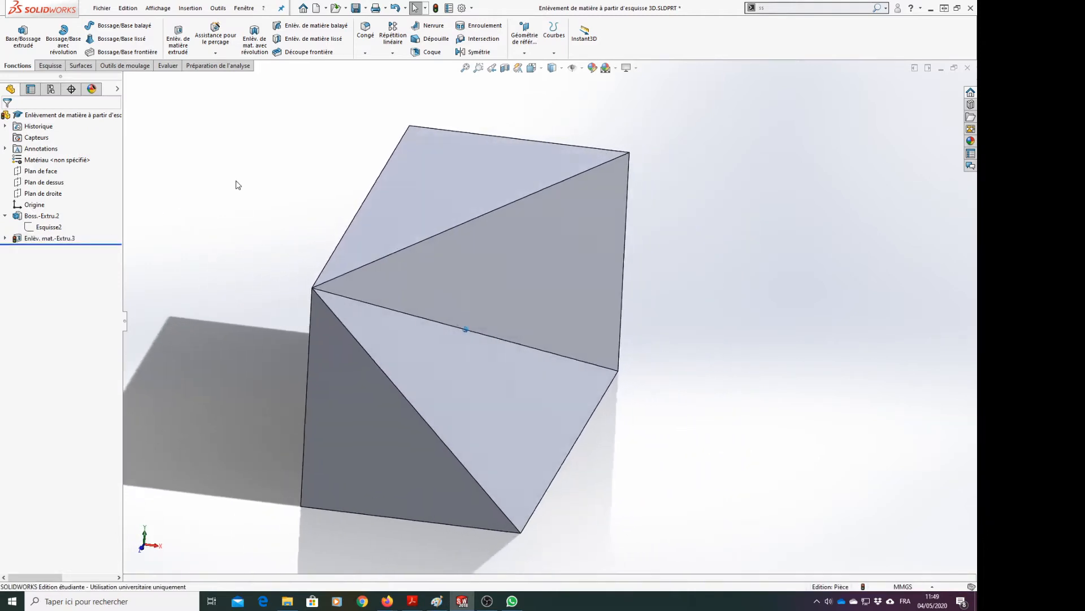
left_click(381, 344)
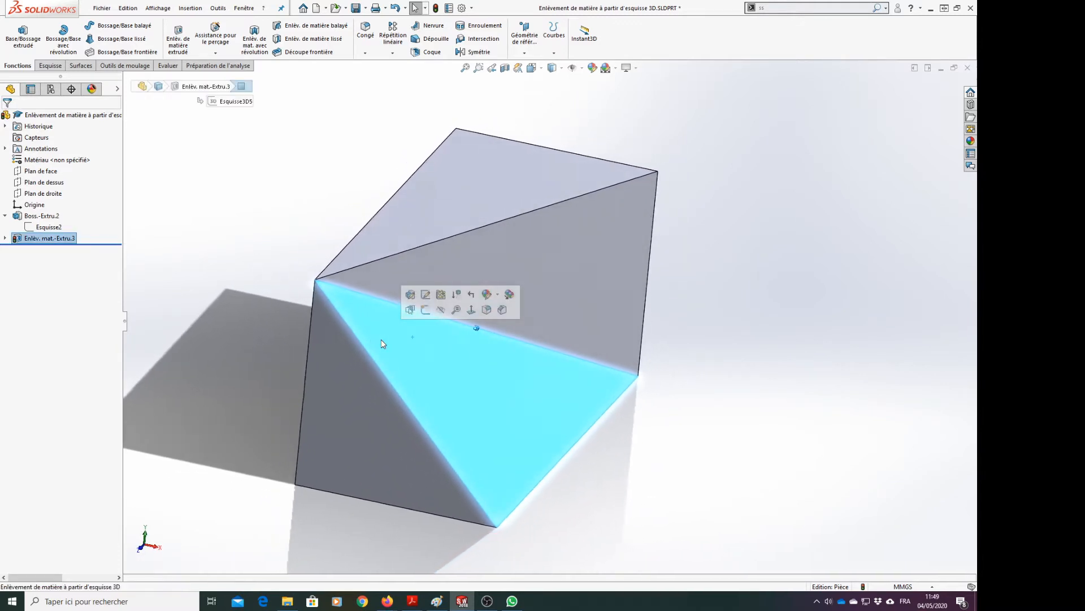
left_click(297, 198)
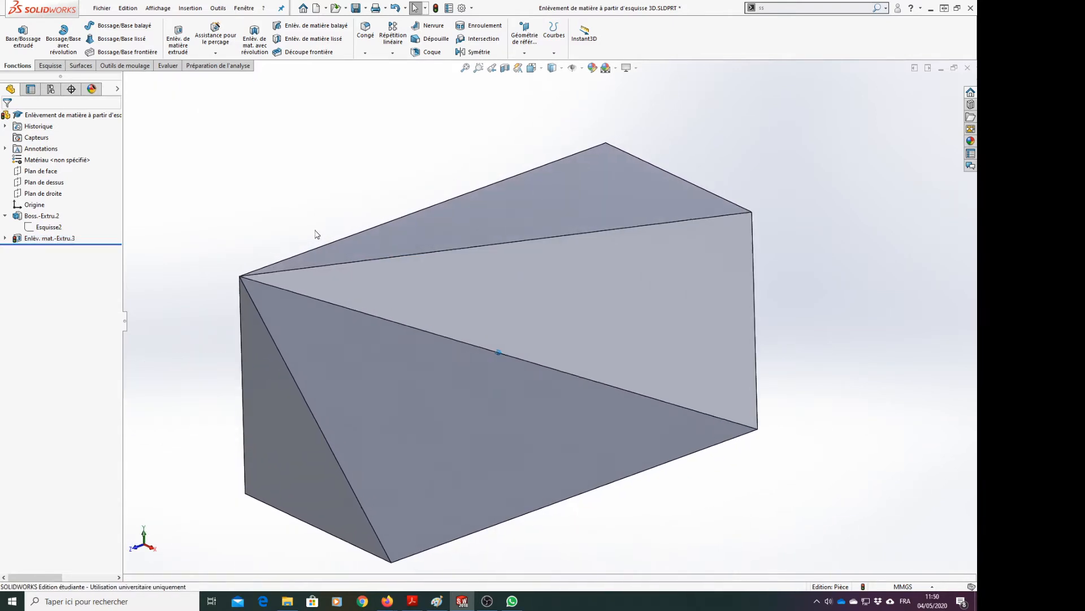
Step: Roll the model back to before the extruded cut and start a new 3D sketch on the plain block
left_click_drag(106, 245, 105, 232)
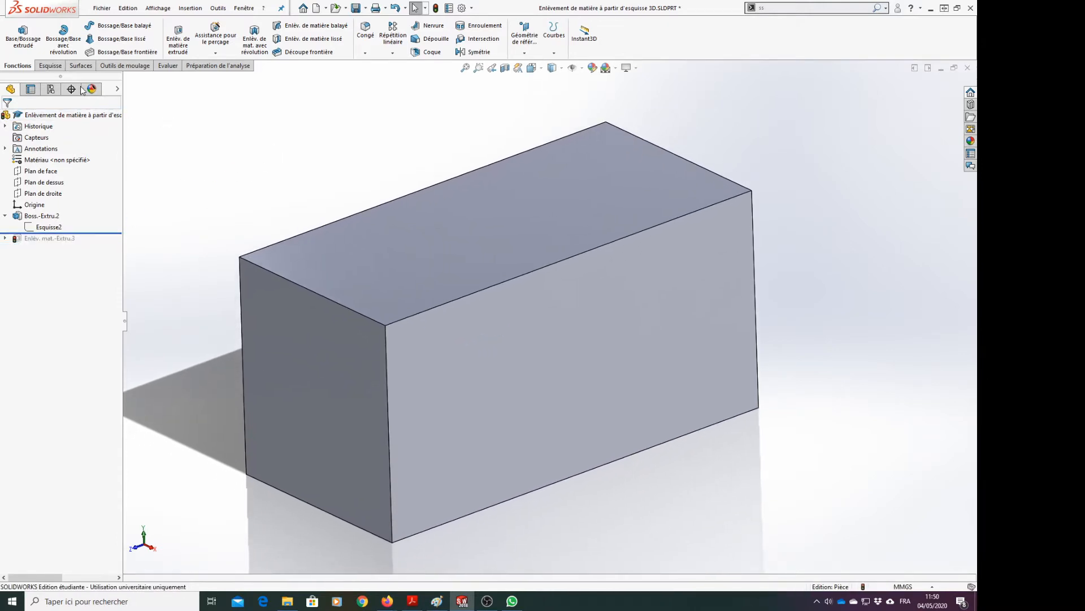
left_click(50, 66)
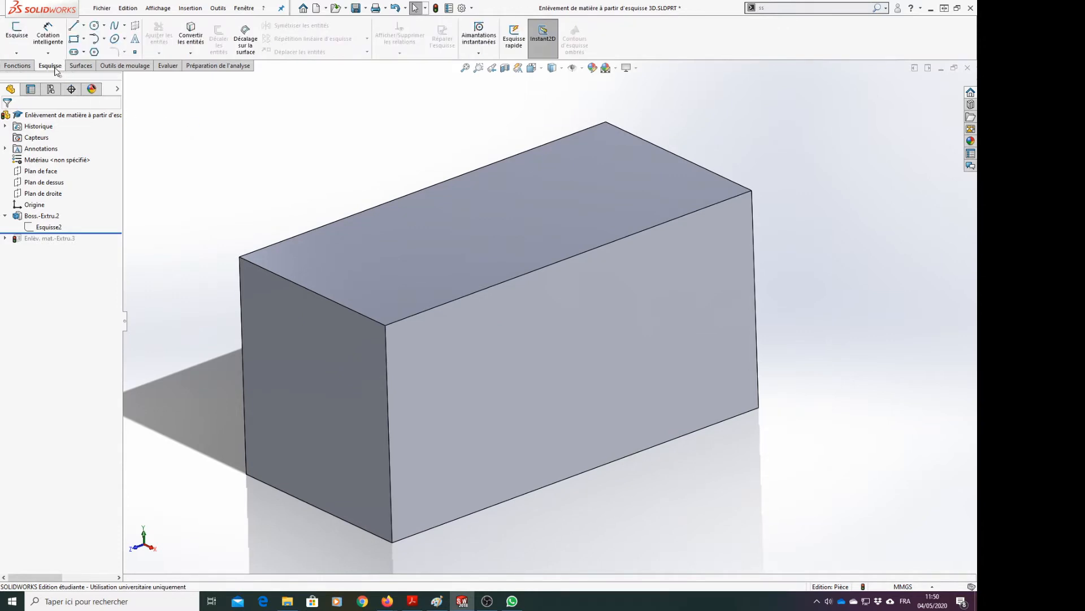
left_click(13, 53)
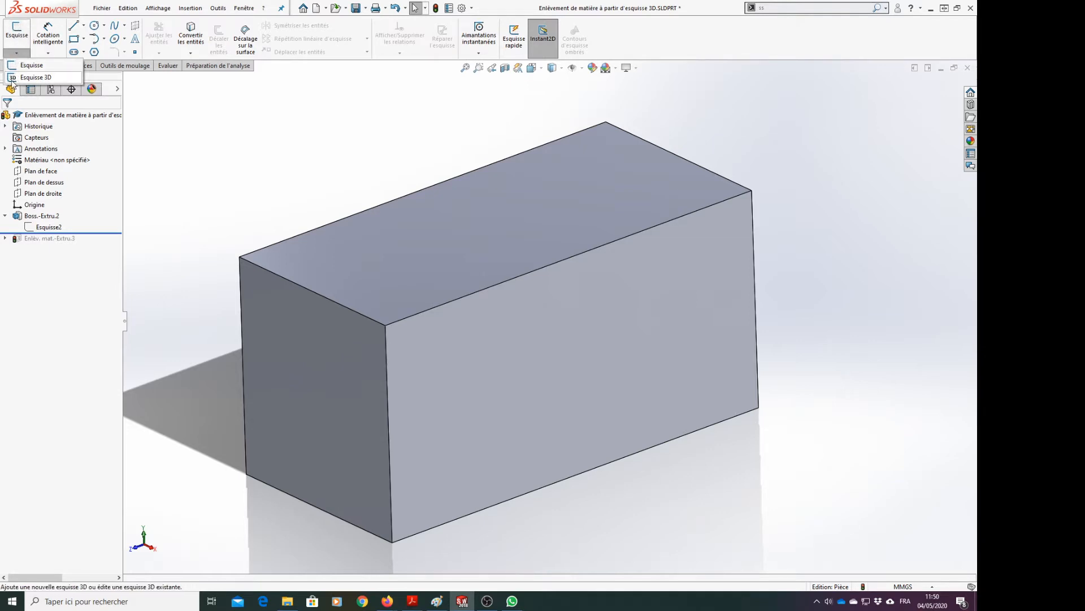
left_click(41, 78)
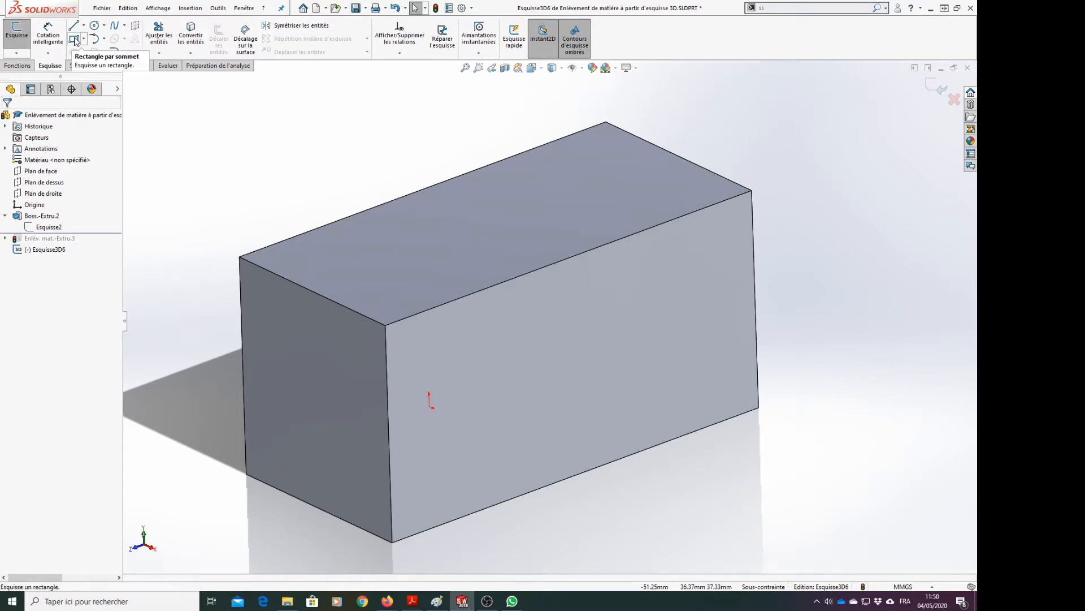
left_click(23, 55)
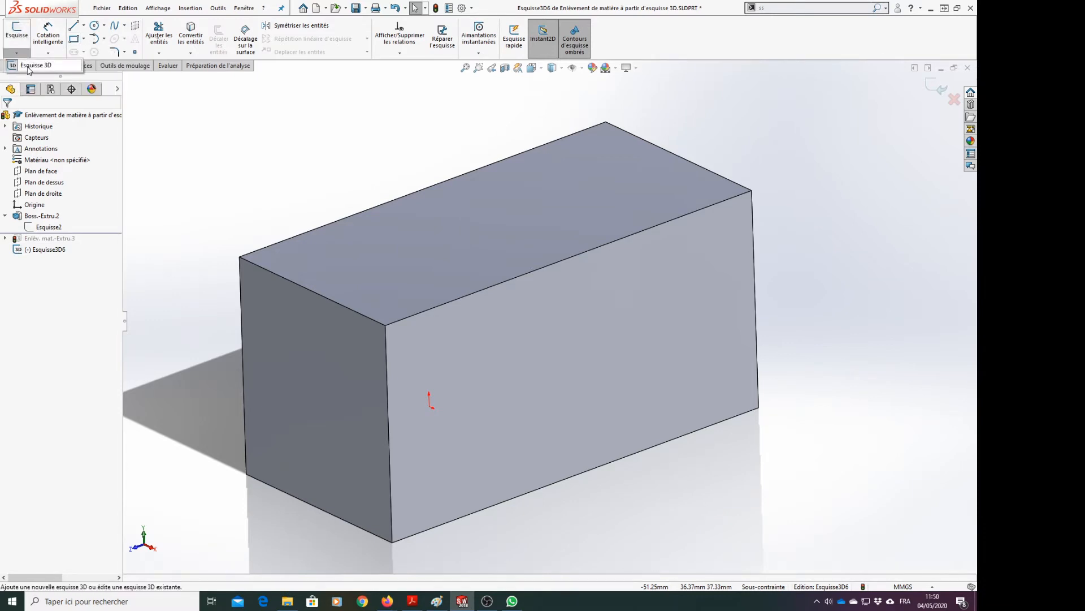
left_click(27, 66)
left_click(124, 53)
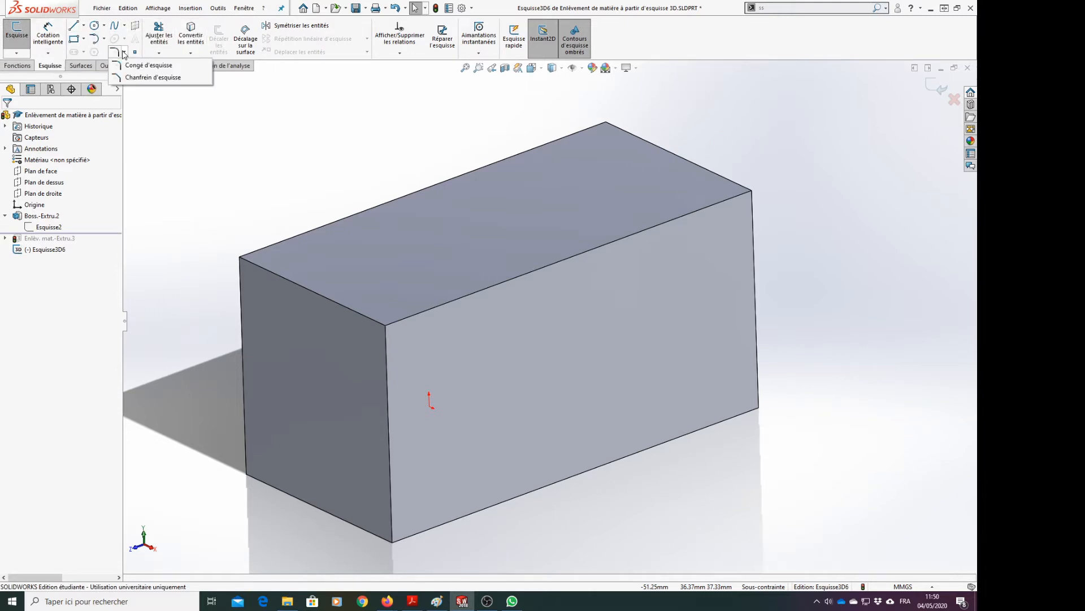
left_click(83, 25)
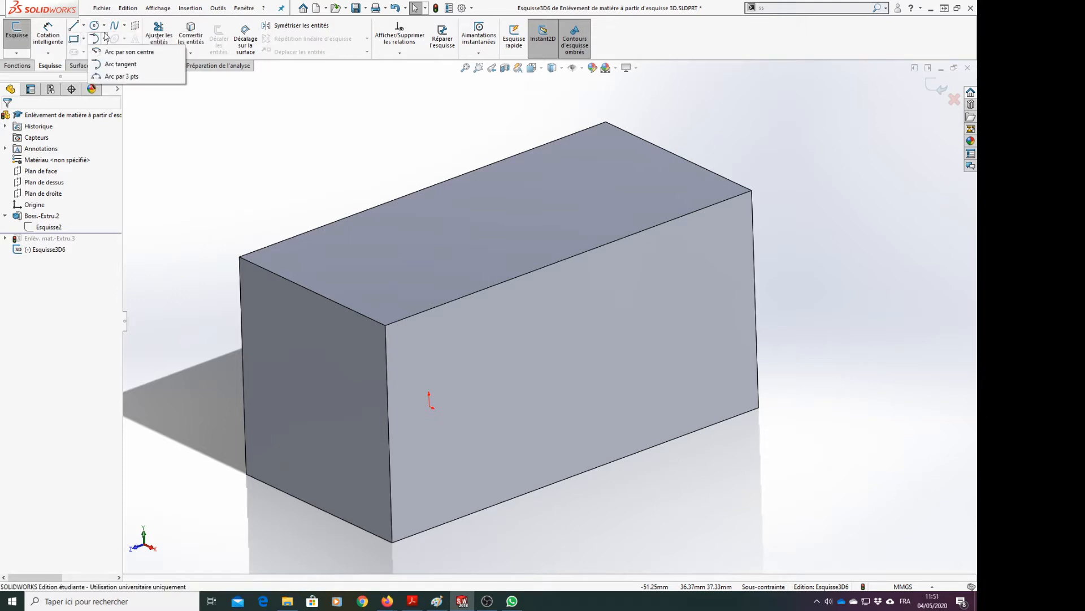
mouse_move(99, 43)
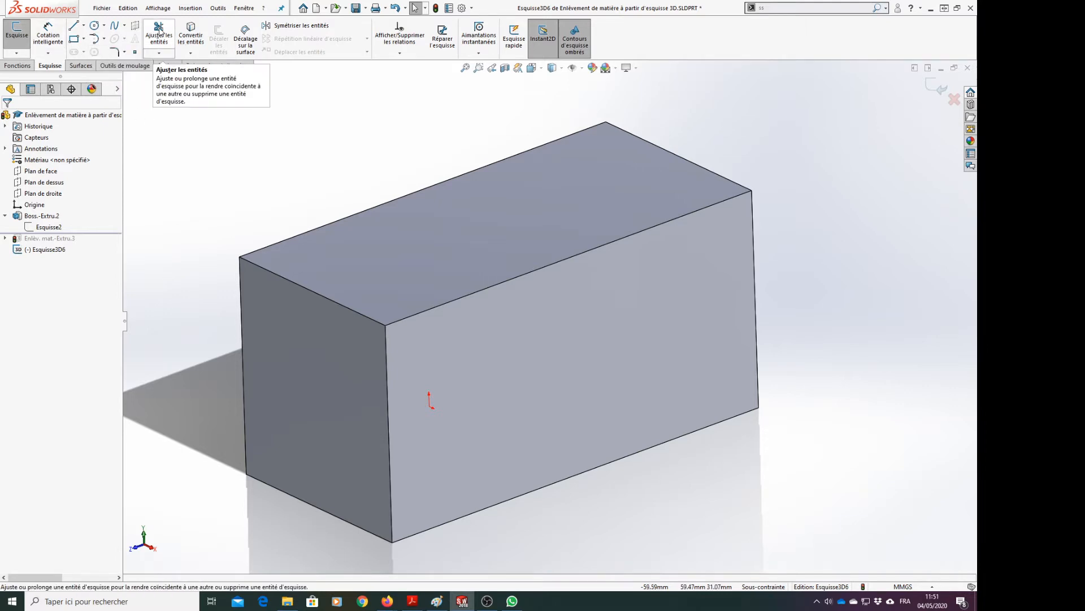
left_click(159, 52)
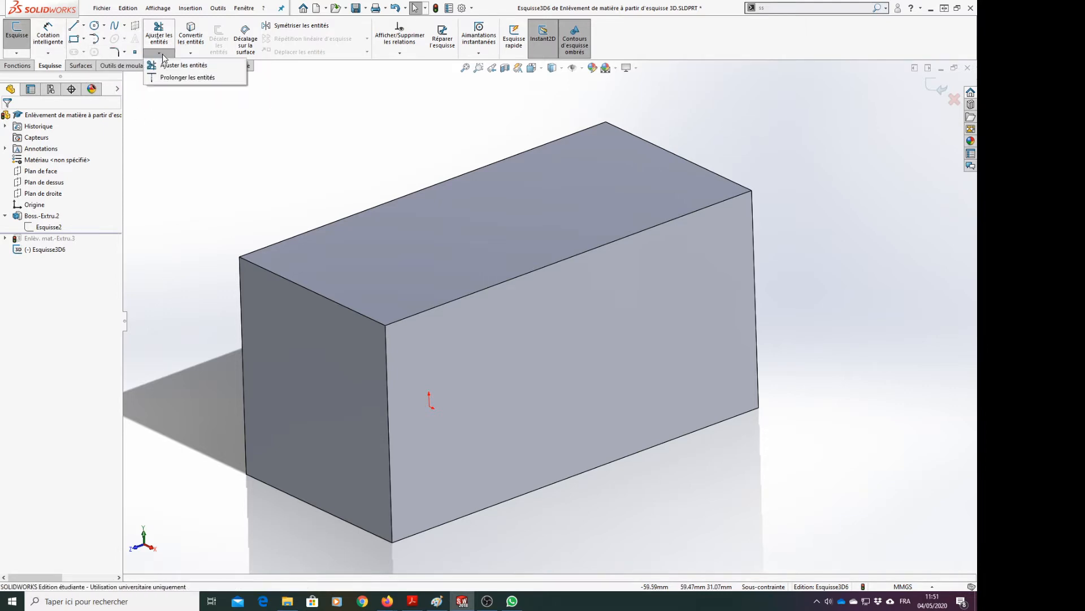
mouse_move(190, 37)
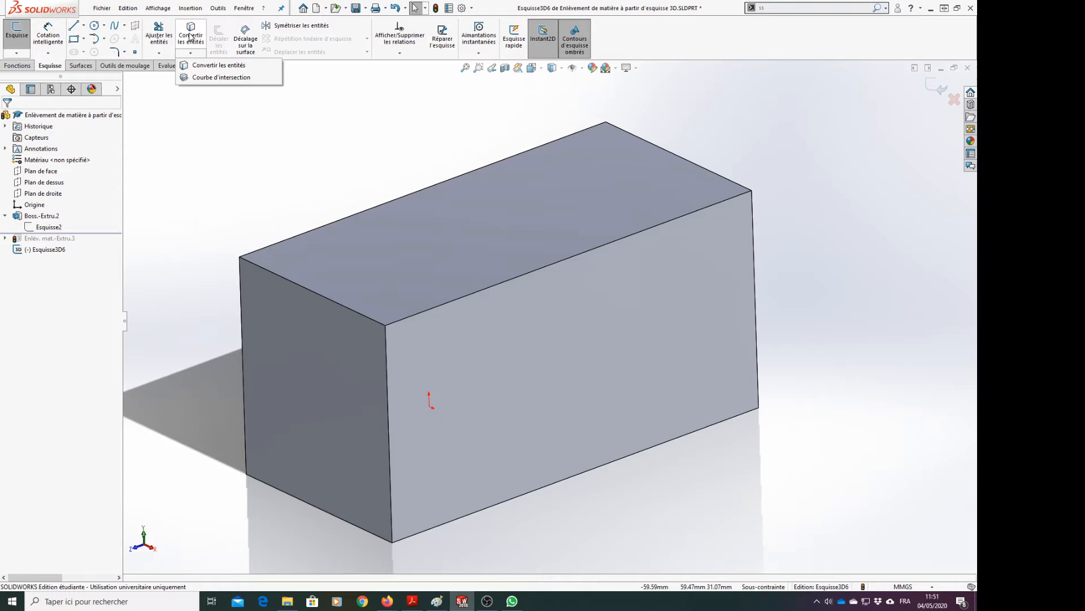
mouse_move(73, 29)
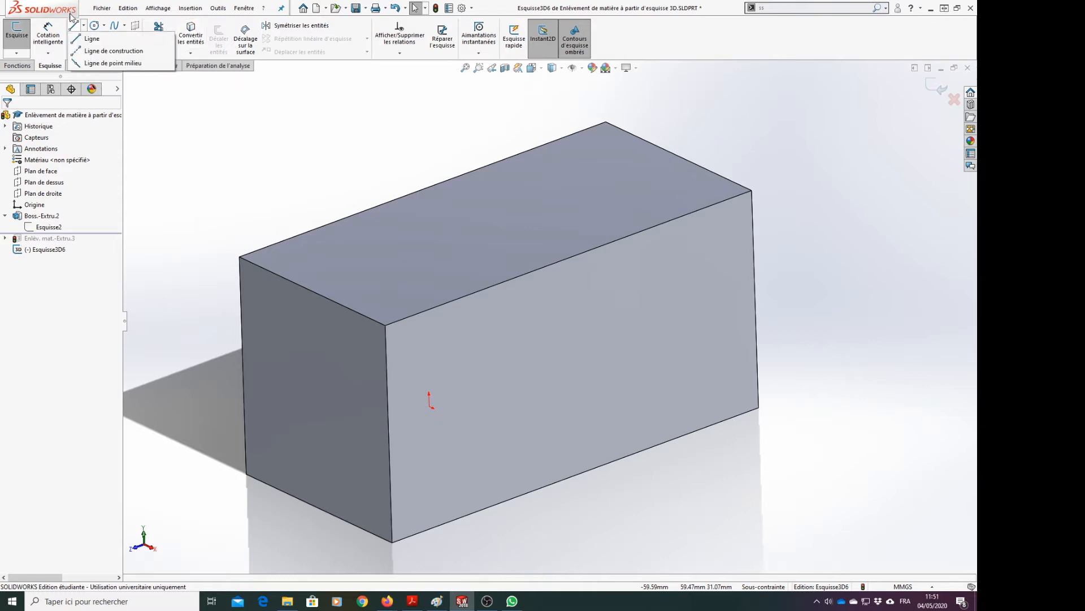
left_click(91, 39)
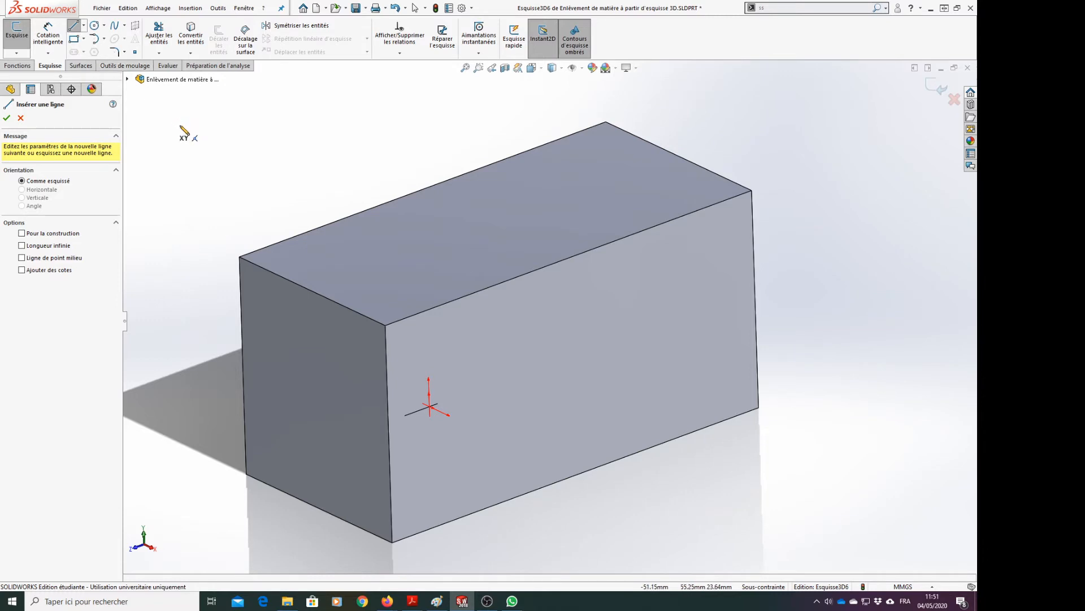
left_click(84, 38)
left_click(85, 48)
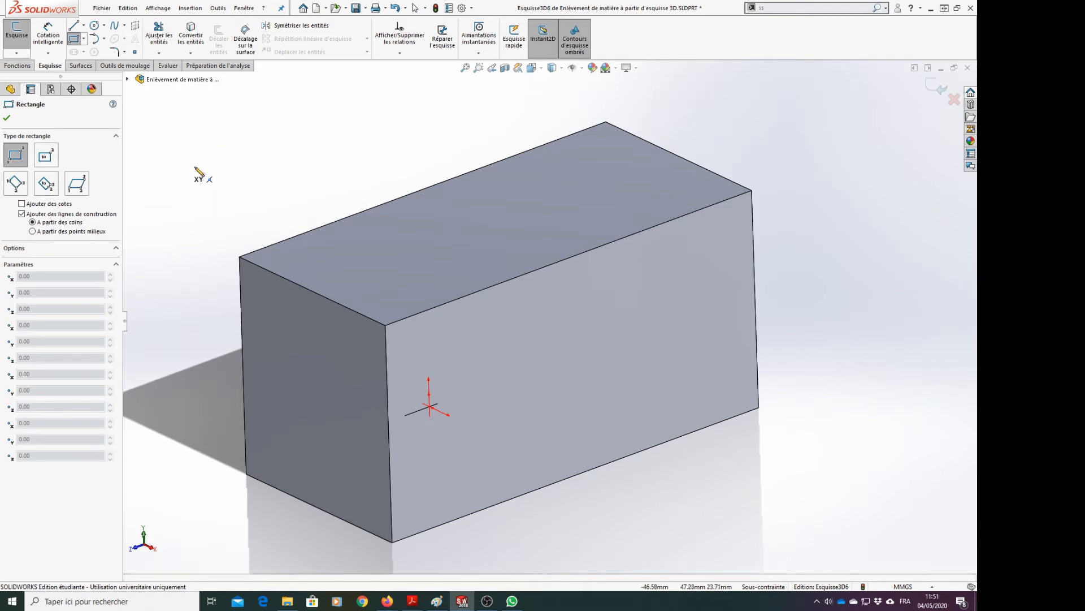
left_click(85, 28)
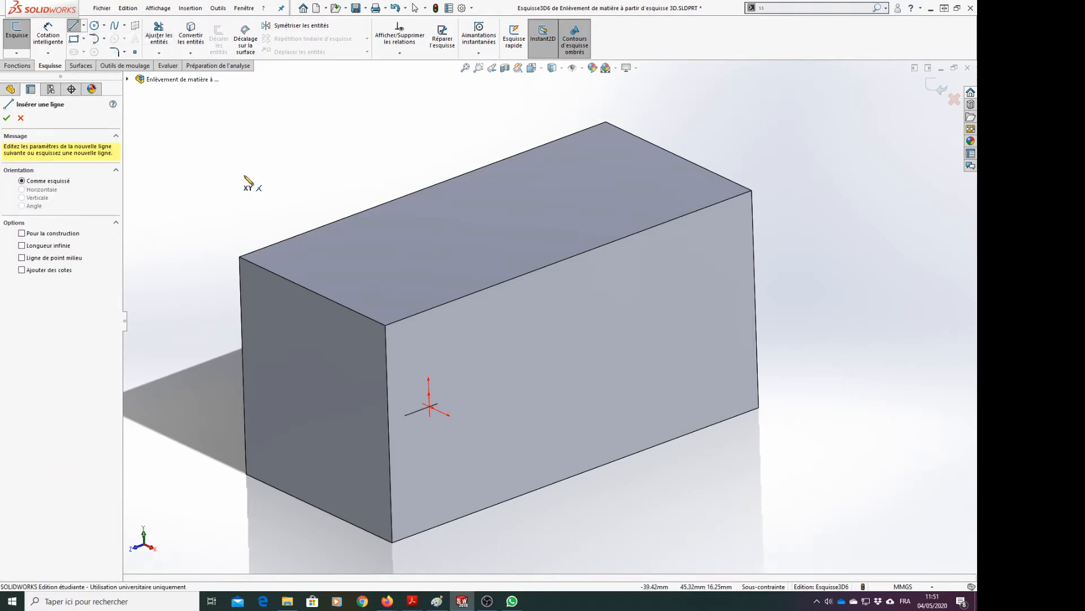
scroll(246, 179, "down", 2)
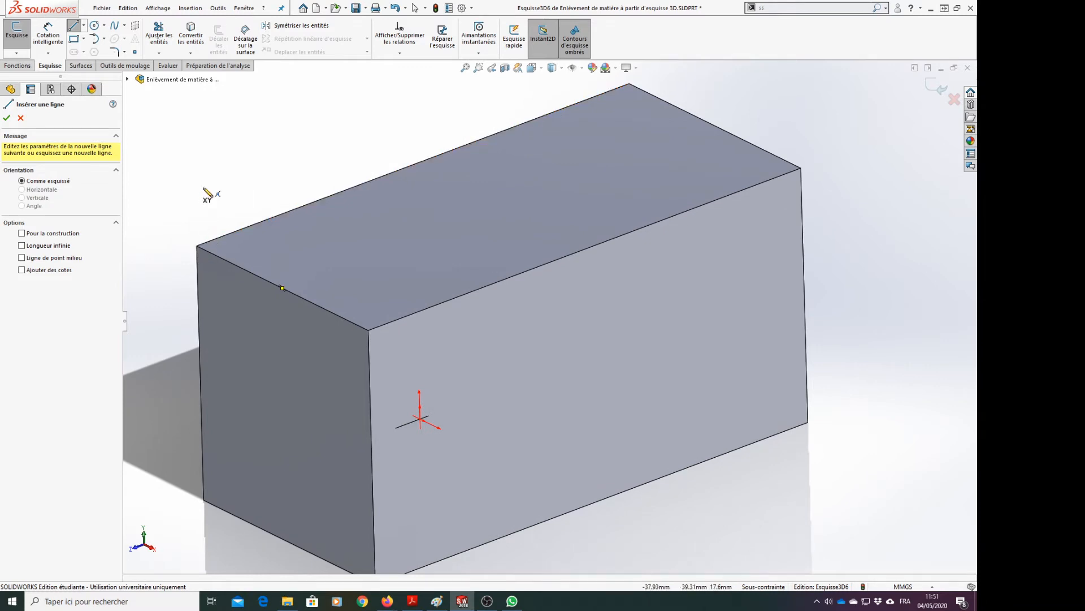
key("f")
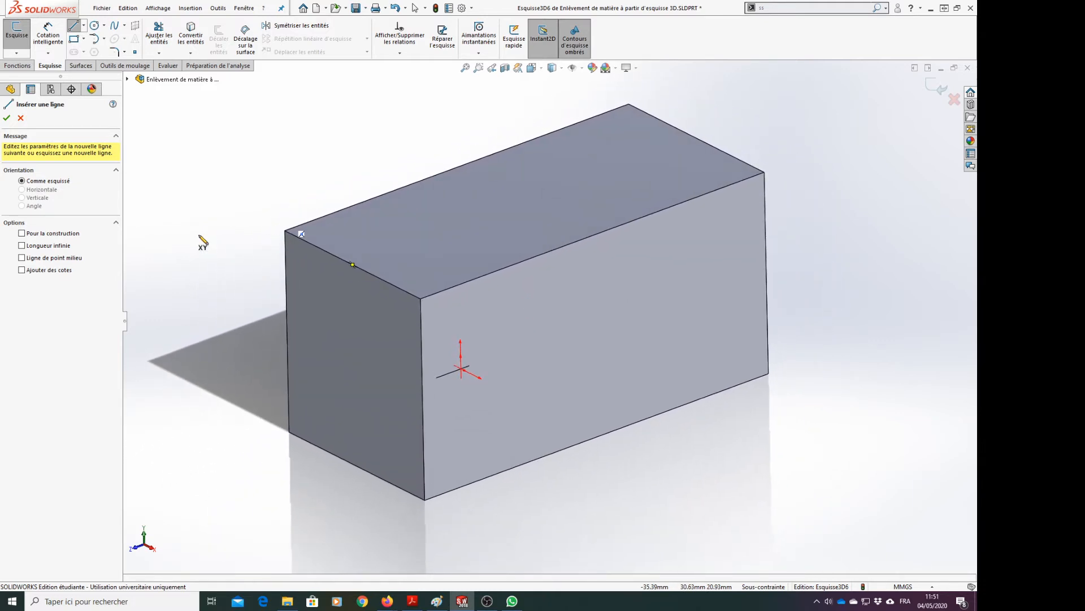
scroll(198, 236, "down", 2)
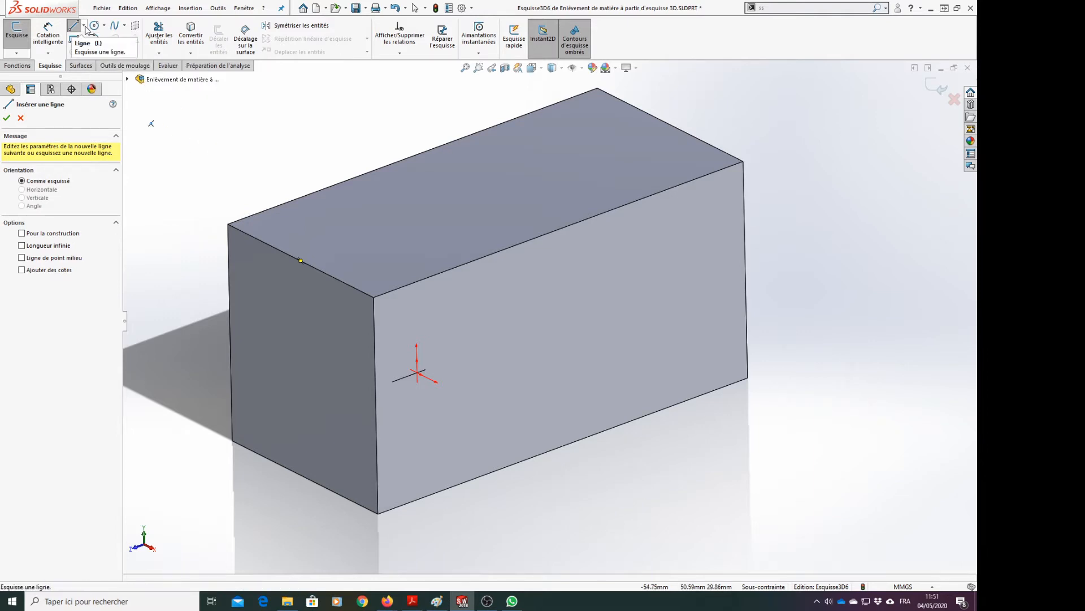
left_click(84, 26)
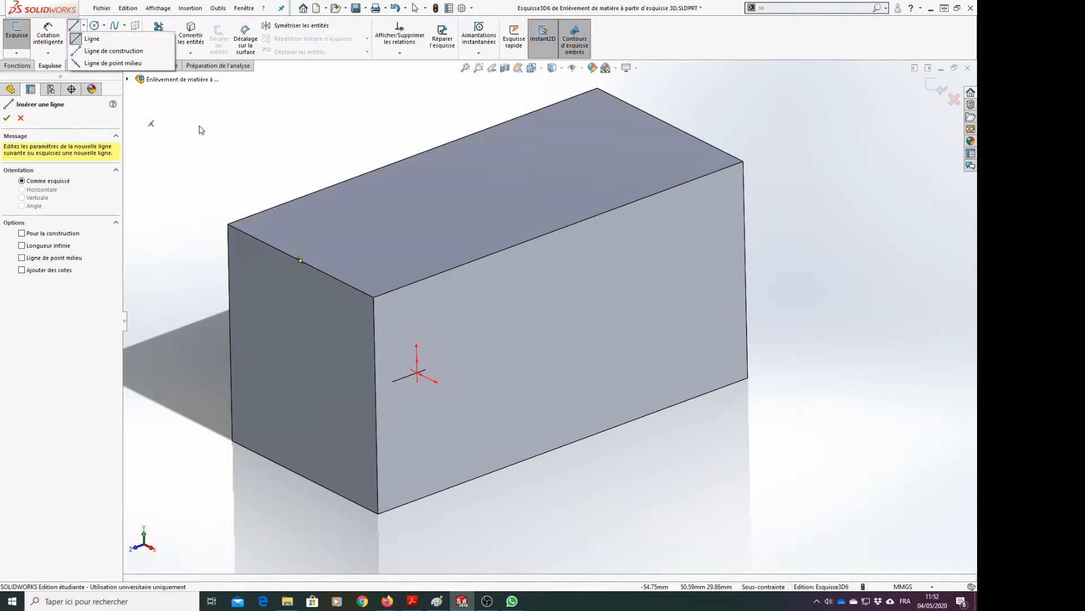
left_click(89, 39)
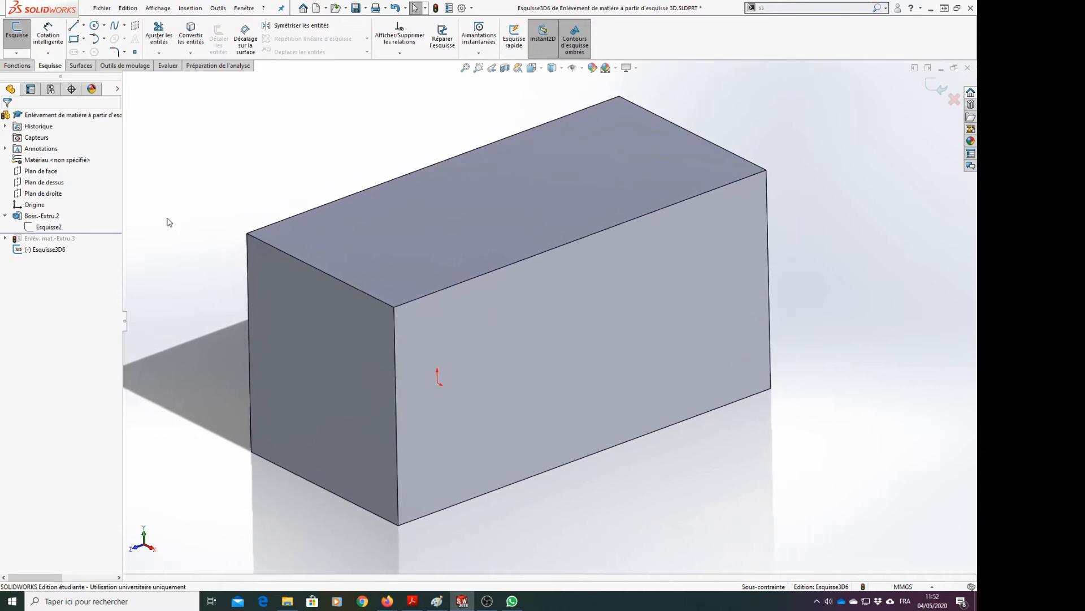
left_click(85, 27)
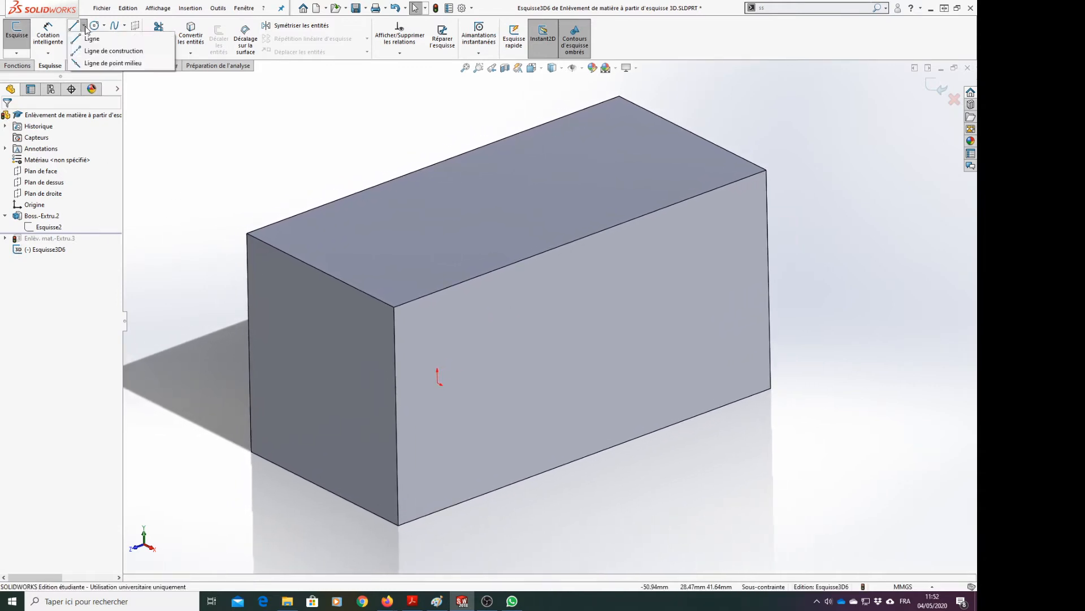
left_click(91, 39)
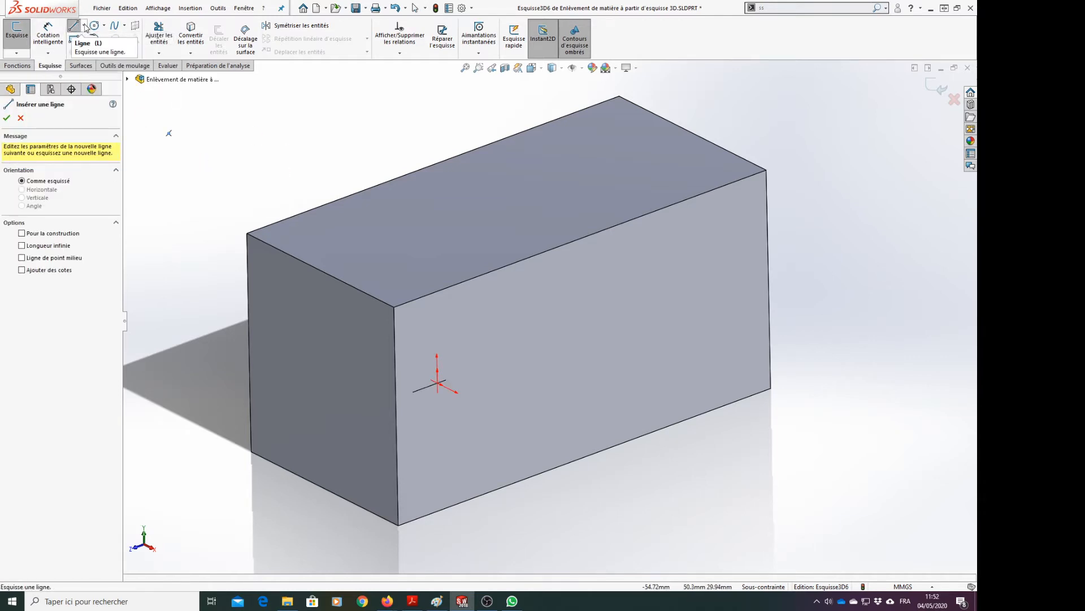
key("Escape")
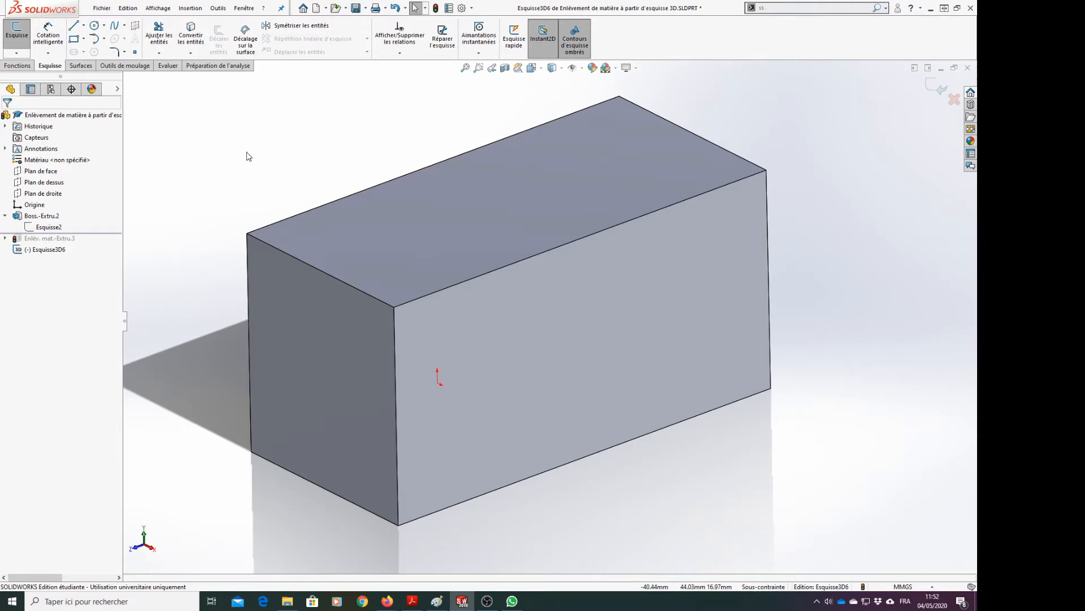
Step: Sketch a free line about 13.7 mm long in the empty space above the block, with Plan de face shown as reference
left_click(83, 26)
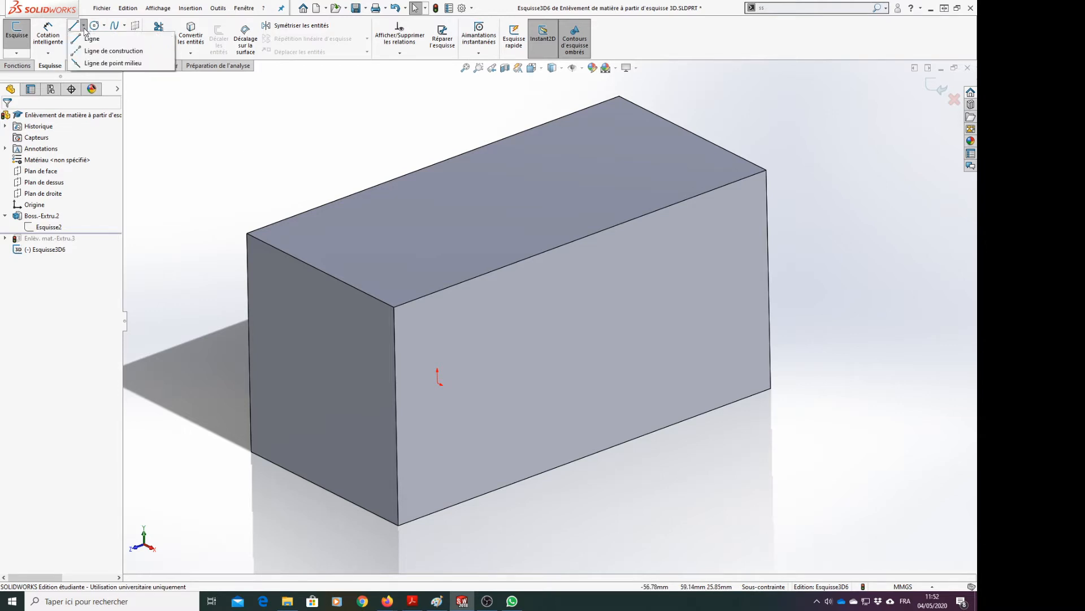
left_click(84, 41)
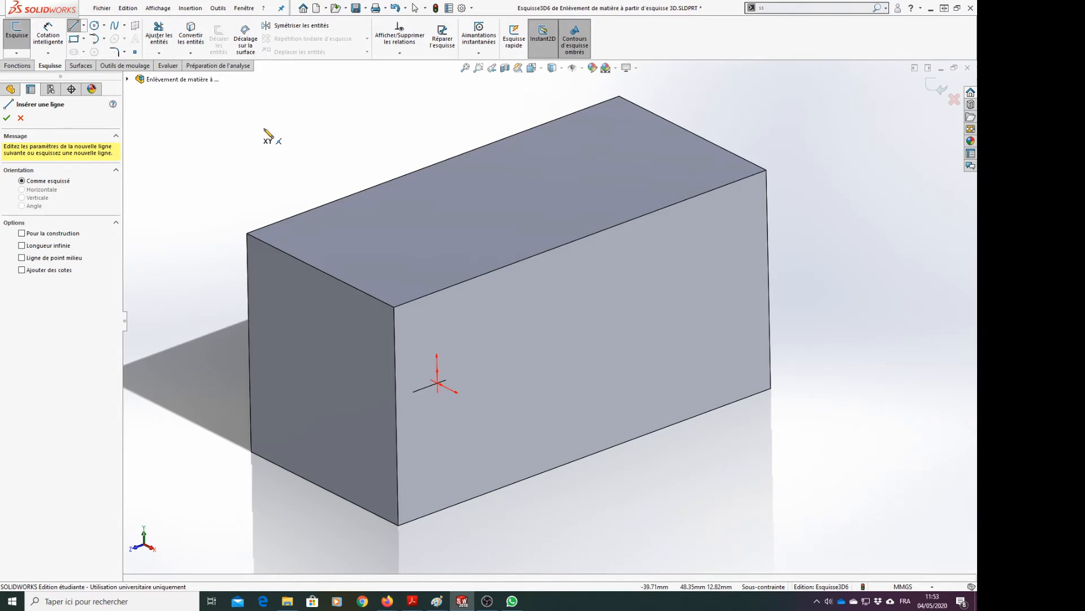
key("ctrl+Down")
key("ctrl+Down")
key("ctrl+Down")
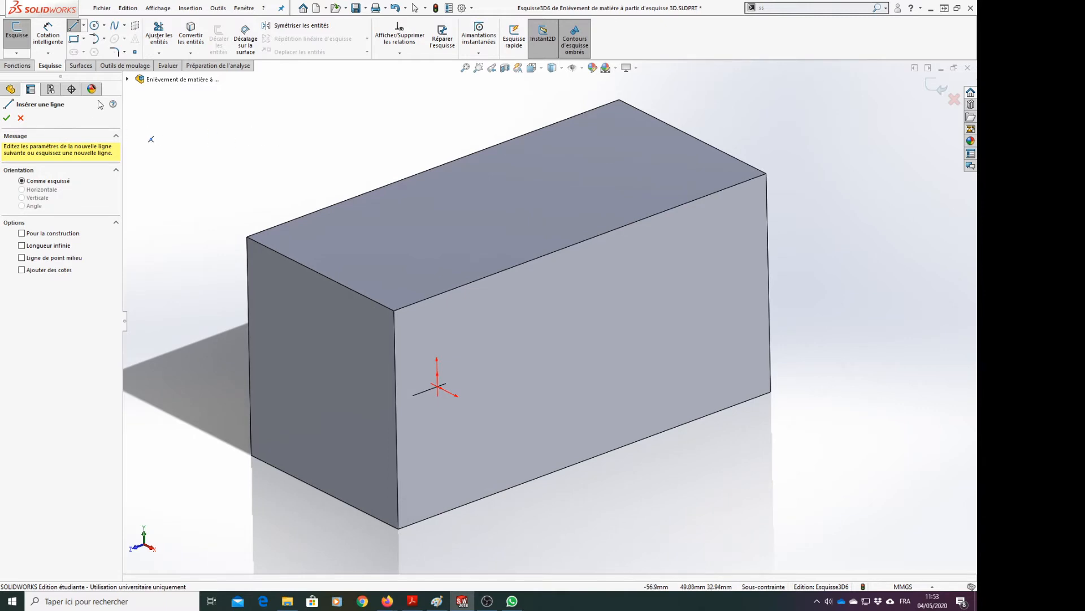
left_click(129, 80)
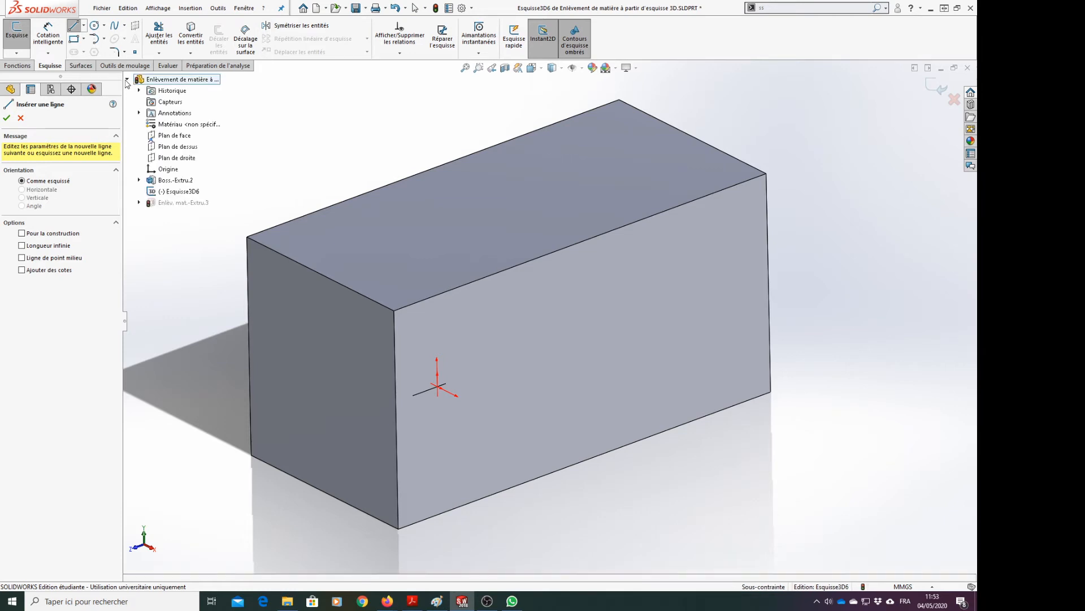
left_click(181, 137)
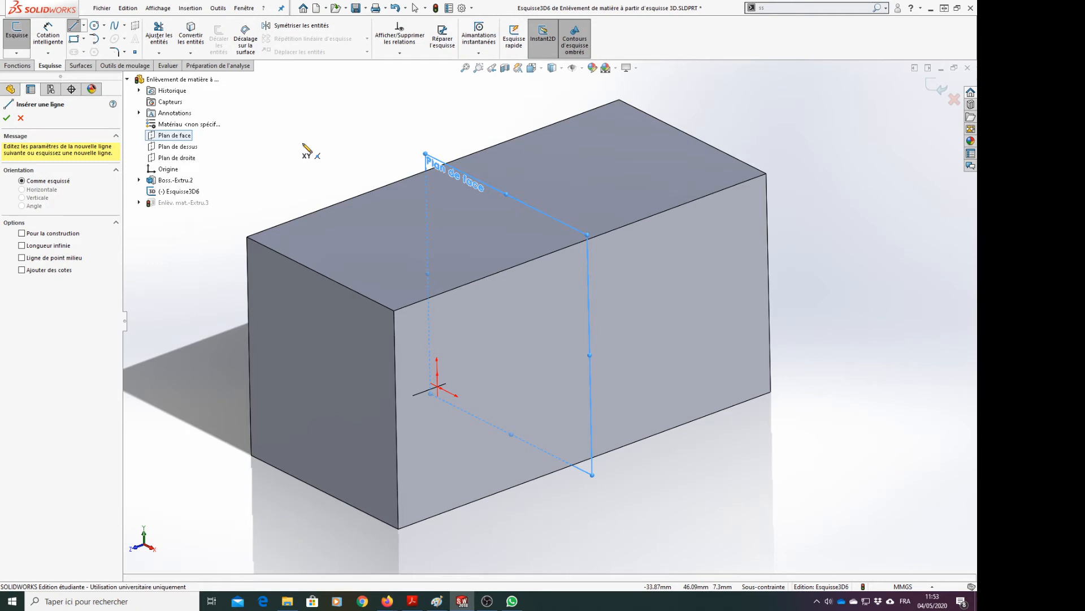
left_click(319, 110)
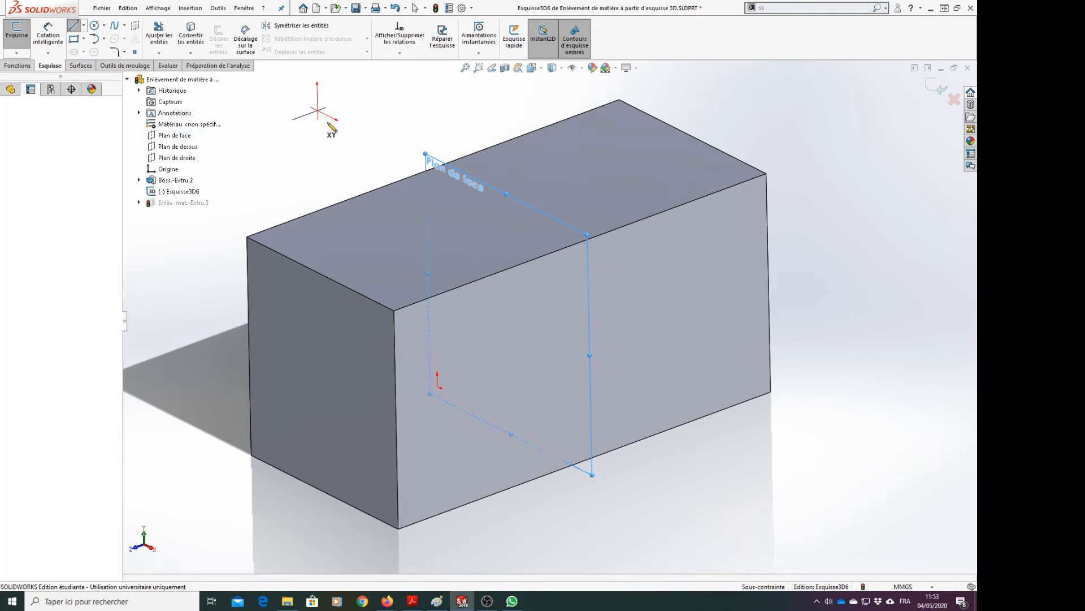
left_click(356, 162)
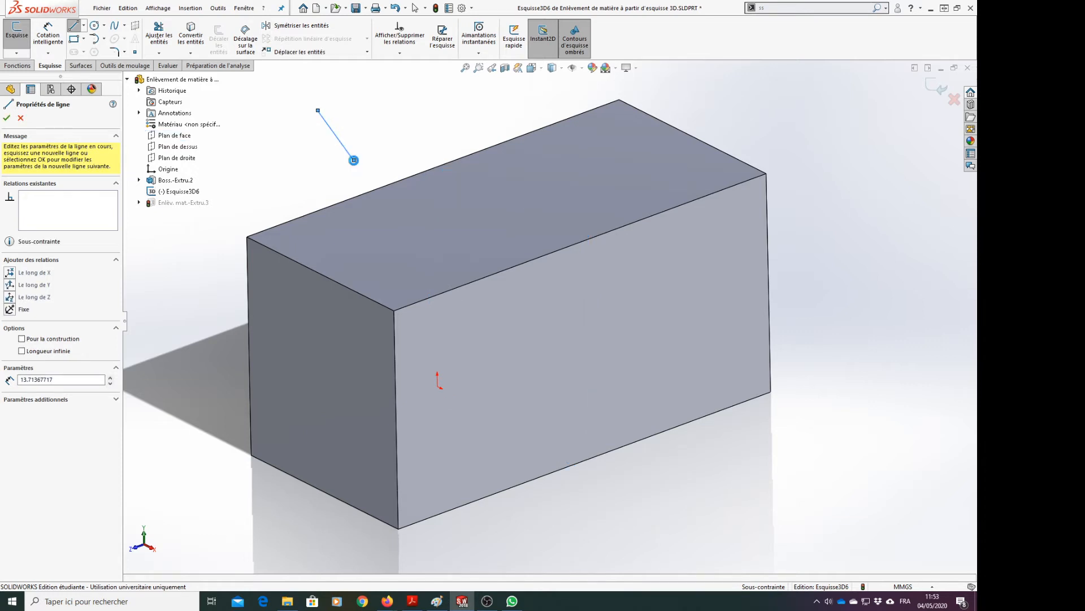
key("Escape")
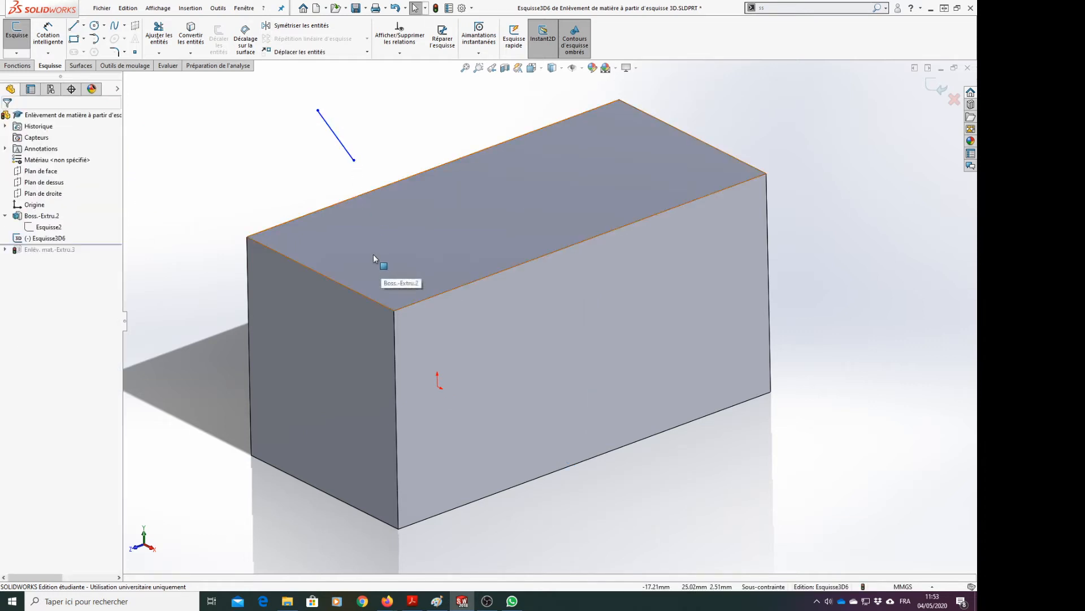
Step: Examine from the top, side and oblique views how the free line lies relative to Plan de face
key("space")
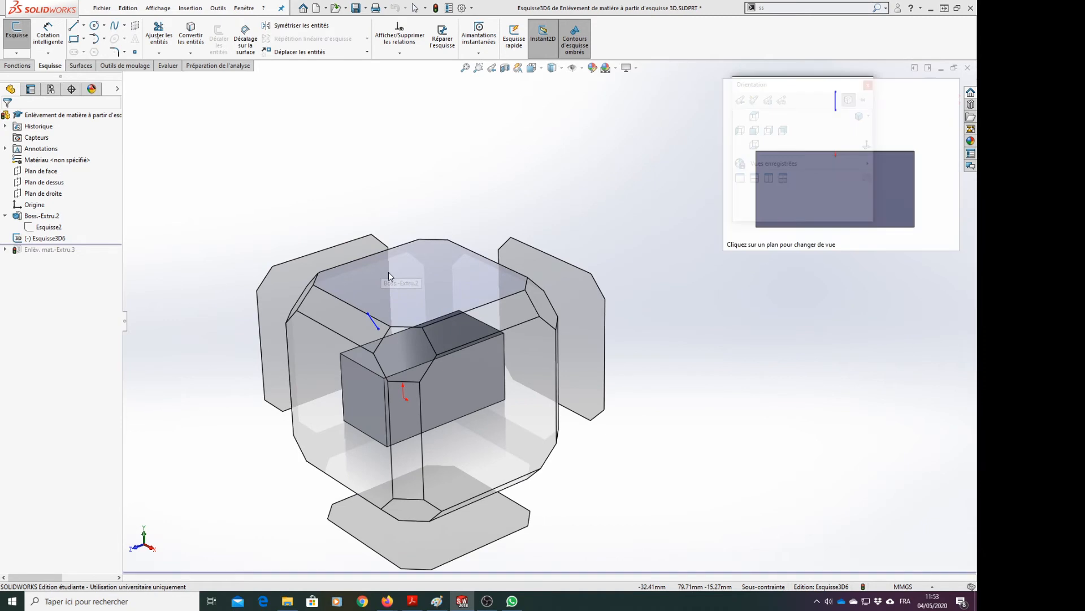
left_click(388, 273)
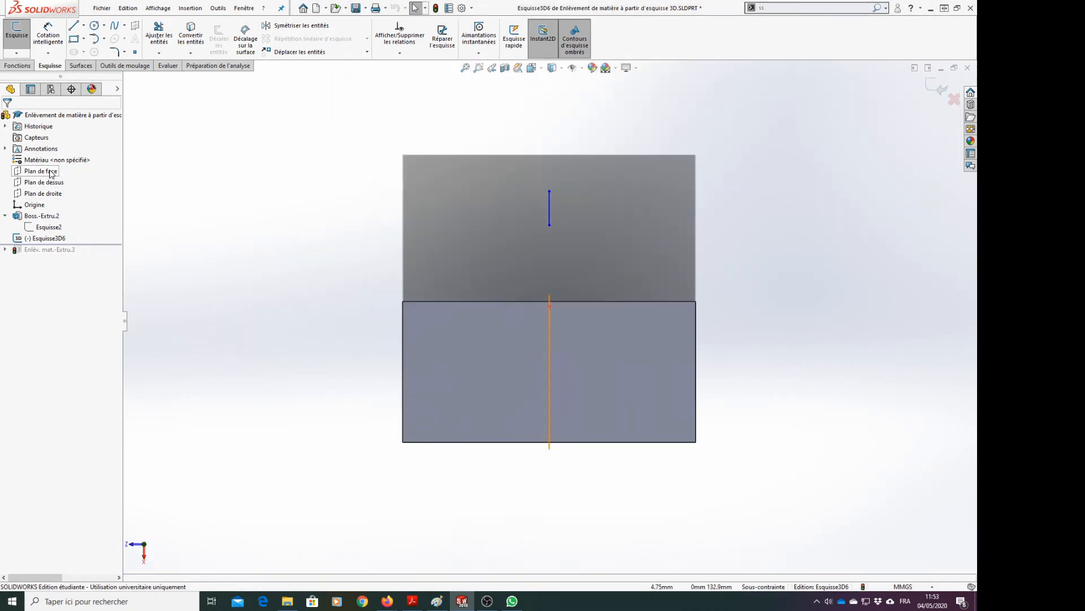
left_click(41, 171)
left_click_drag(549, 295, 549, 129)
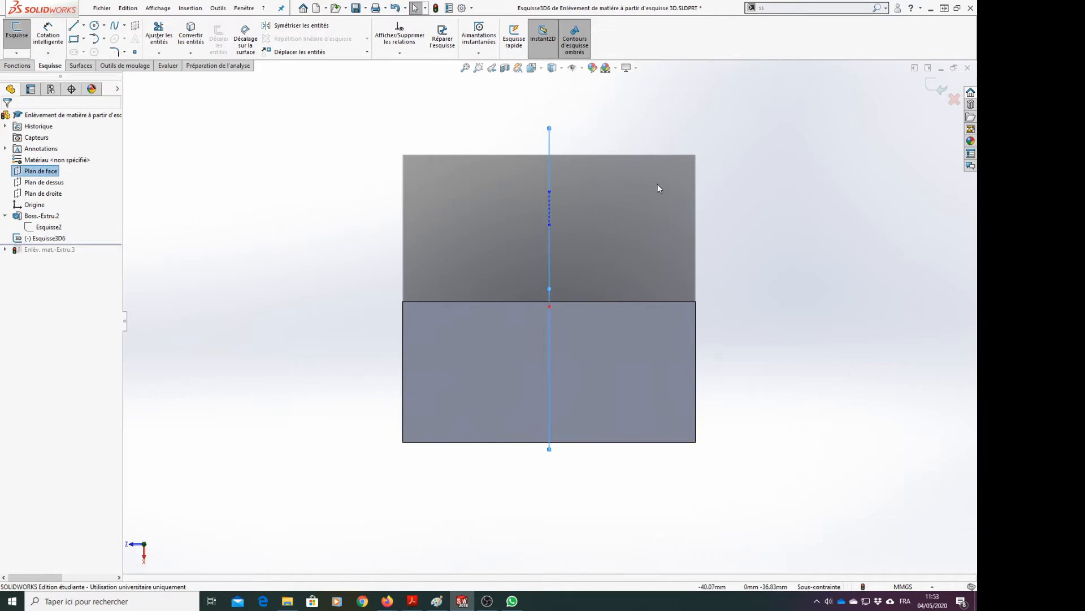
key("shift+Up")
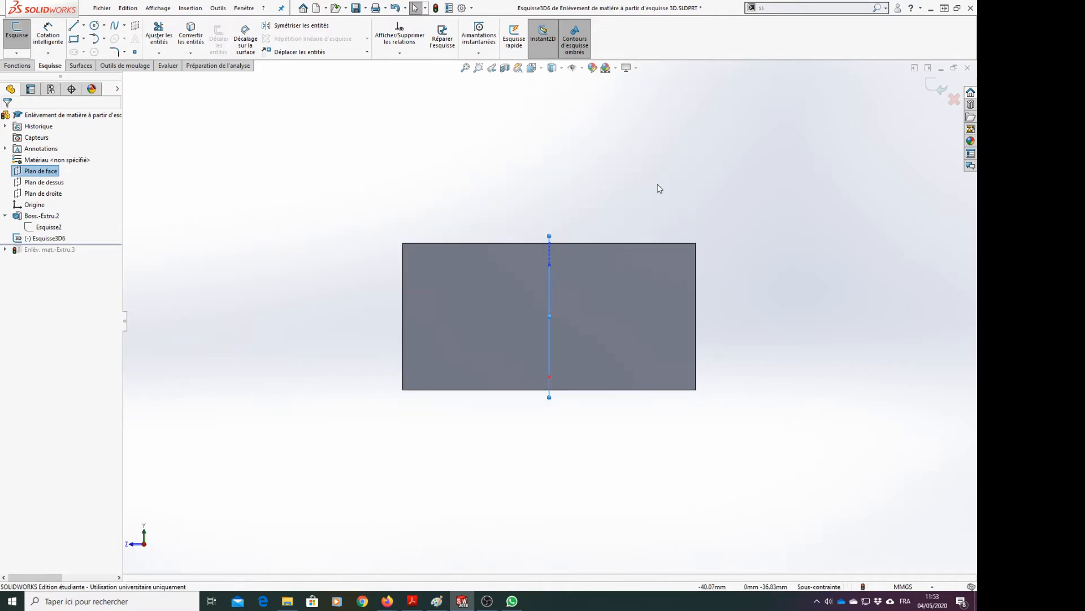
key("shift+Down")
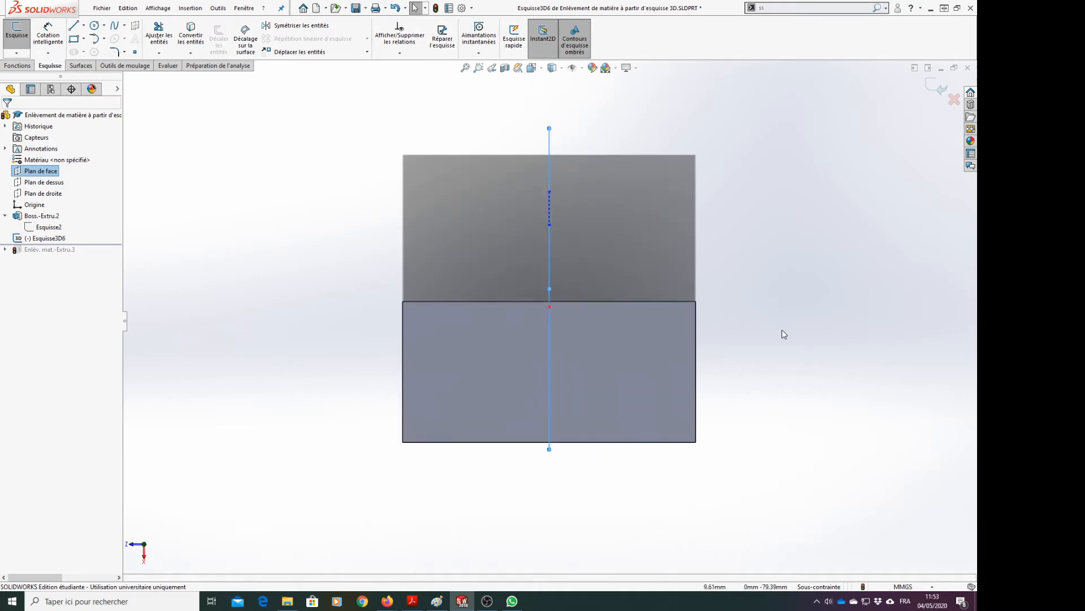
middle_click_drag(785, 374, 734, 220)
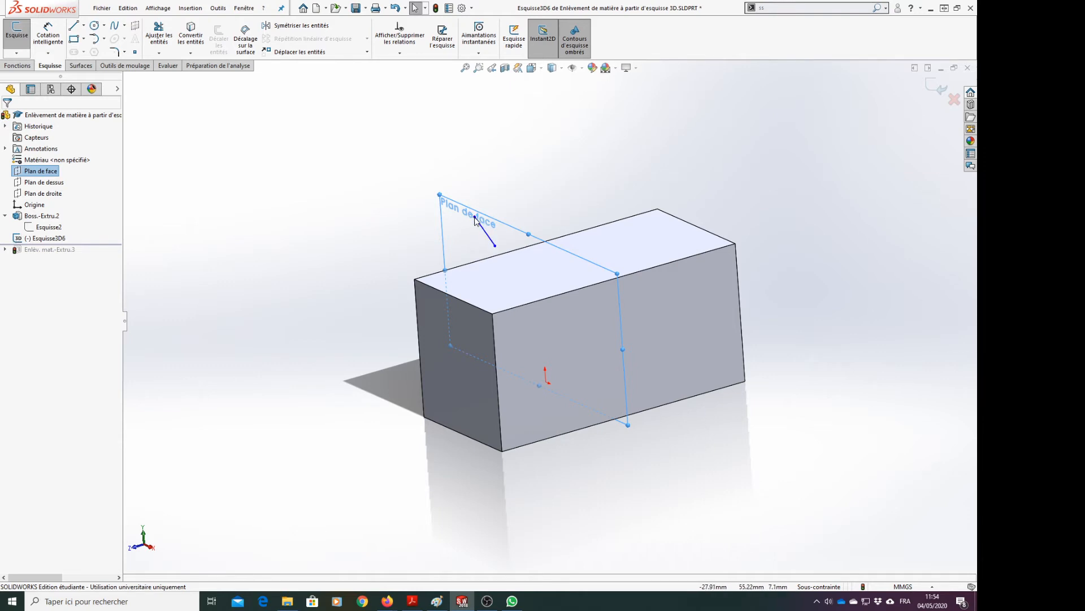
left_click(379, 203)
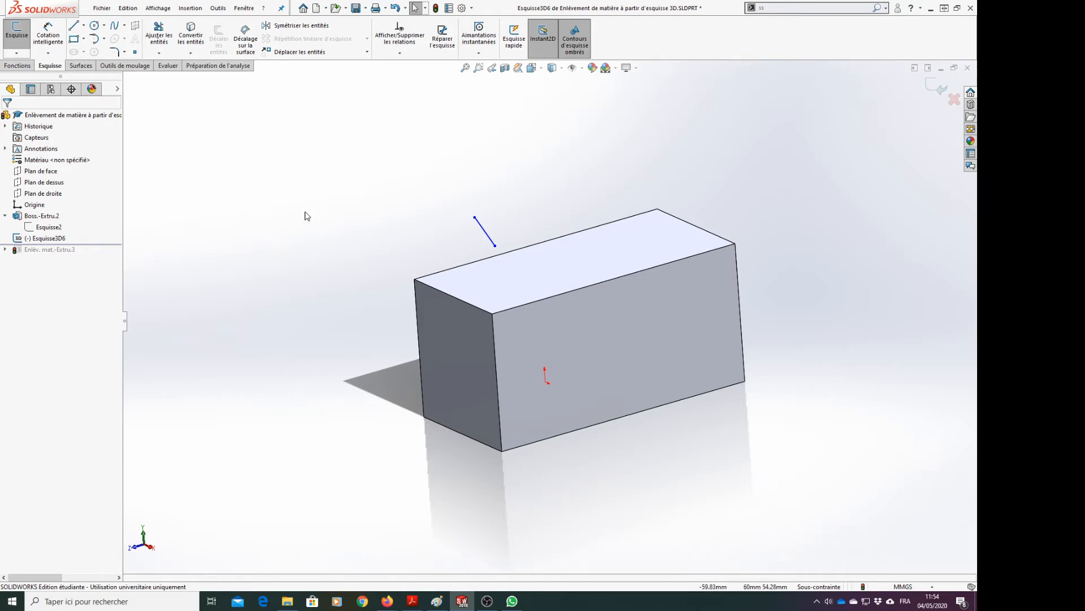
middle_click_drag(305, 212, 305, 212)
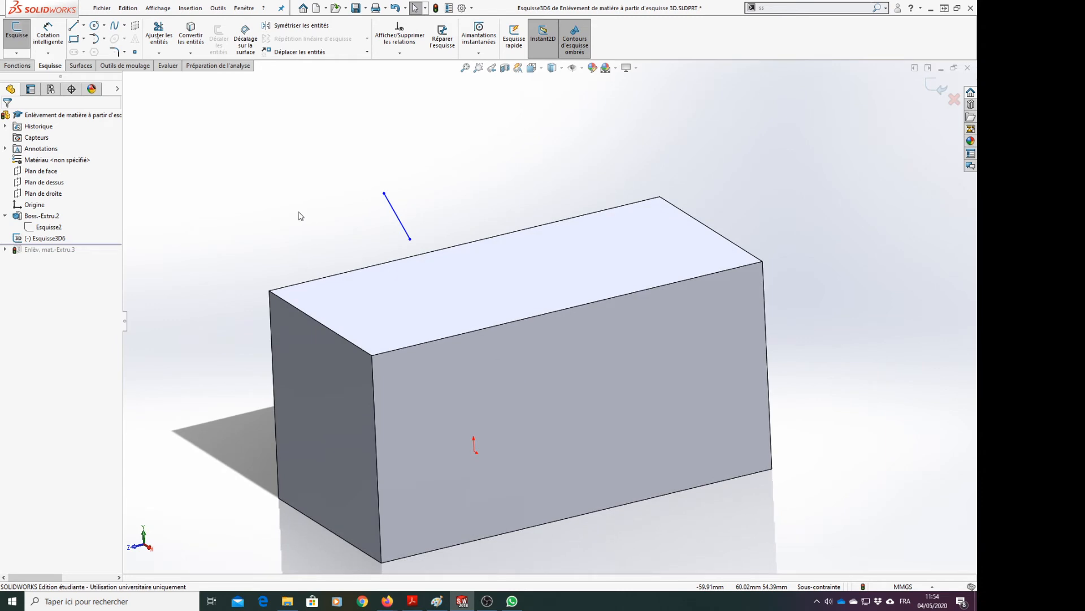
Step: Draw a 3D sketch line from the upper rear corner of the block's left end face to the diagonally opposite lower front corner
left_click(74, 26)
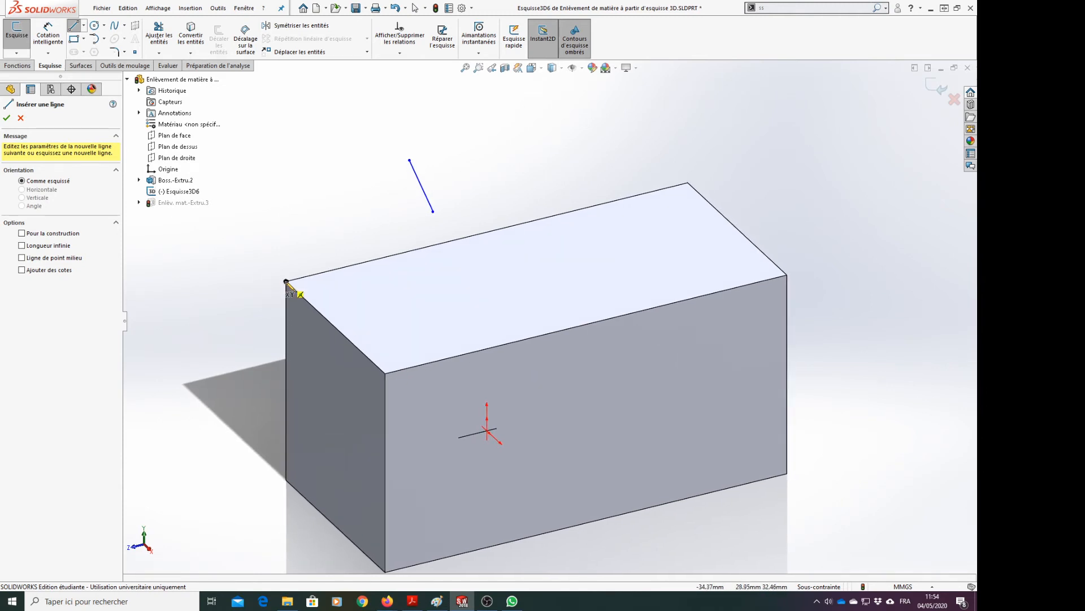
scroll(286, 281, "up", 3)
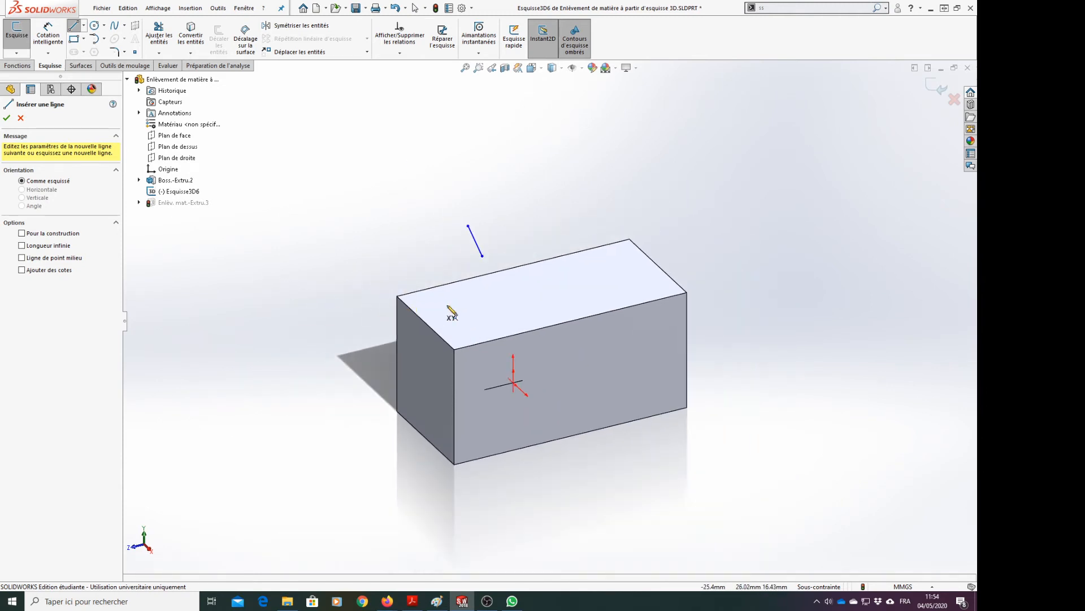
scroll(427, 316, "down", 9)
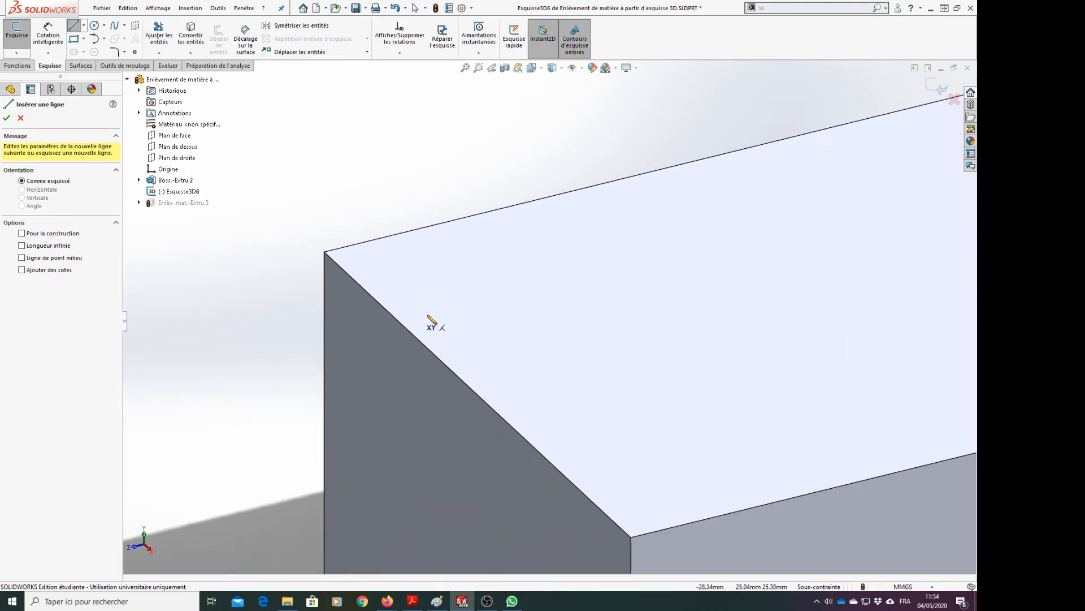
left_click(326, 252)
left_click(325, 253)
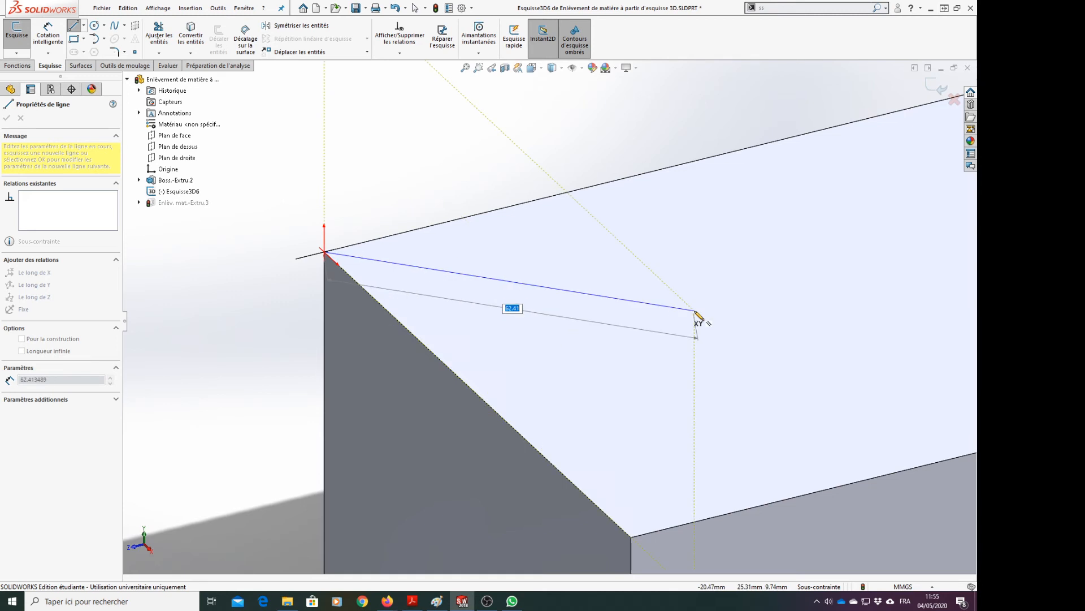
scroll(706, 323, "up", 5)
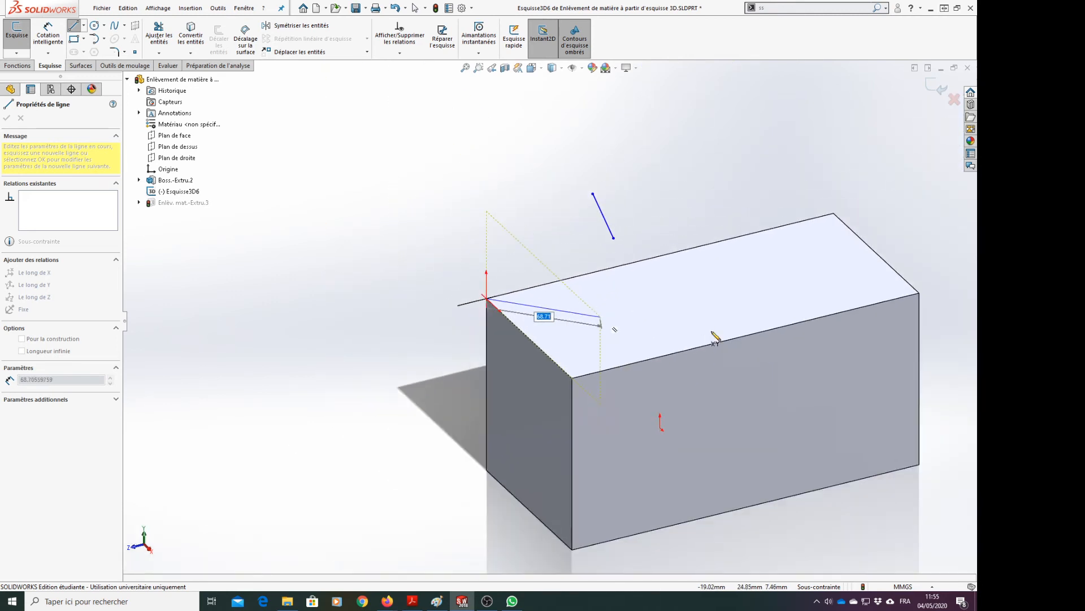
scroll(782, 395, "down", 4)
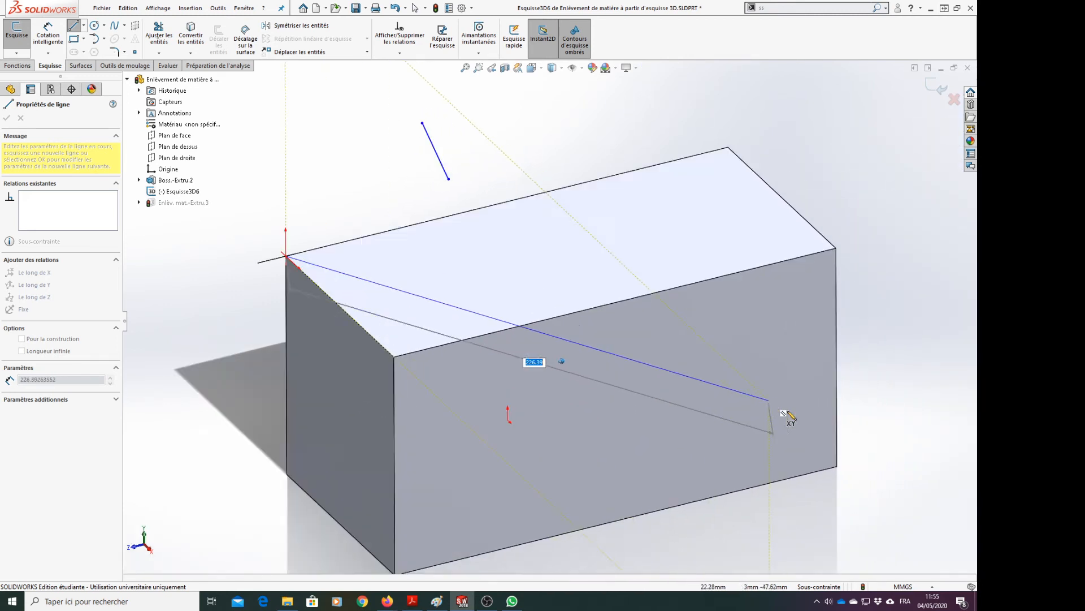
scroll(791, 416, "down", 1)
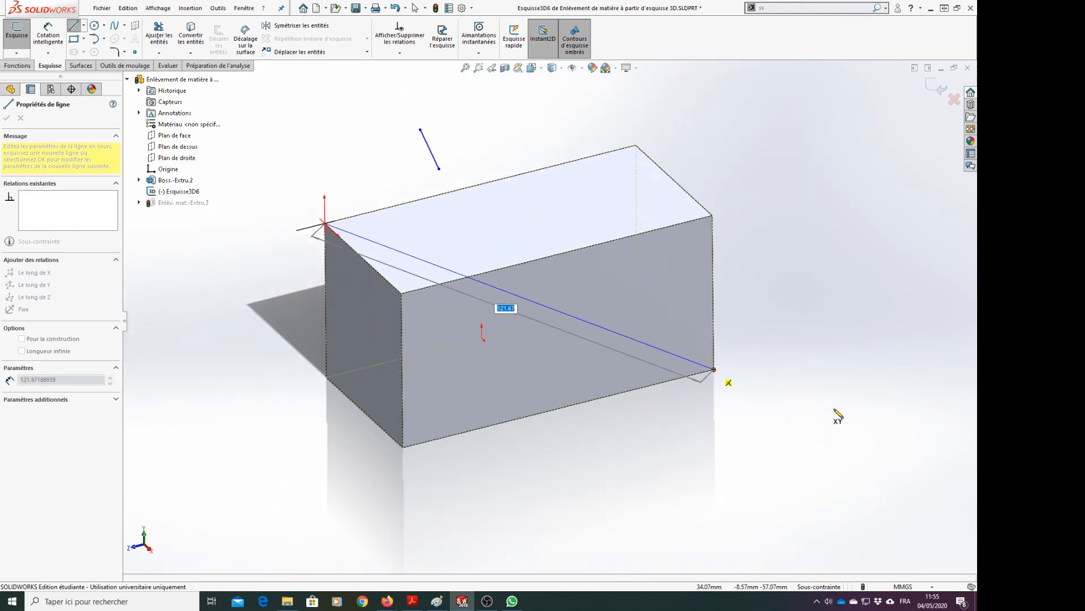
scroll(833, 408, "up", 3)
scroll(735, 386, "down", 5)
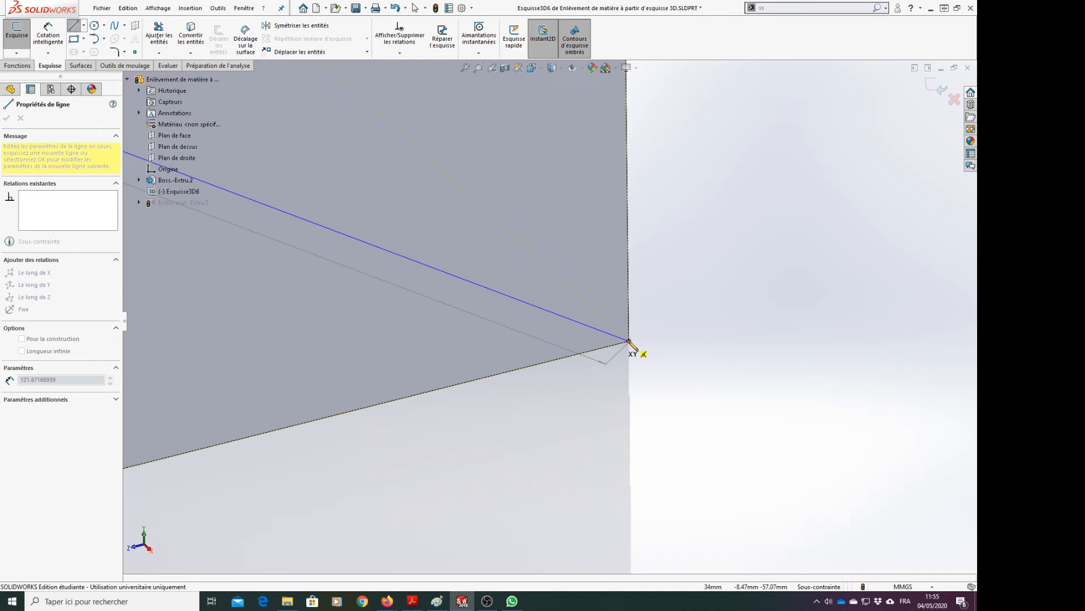
left_click(629, 341)
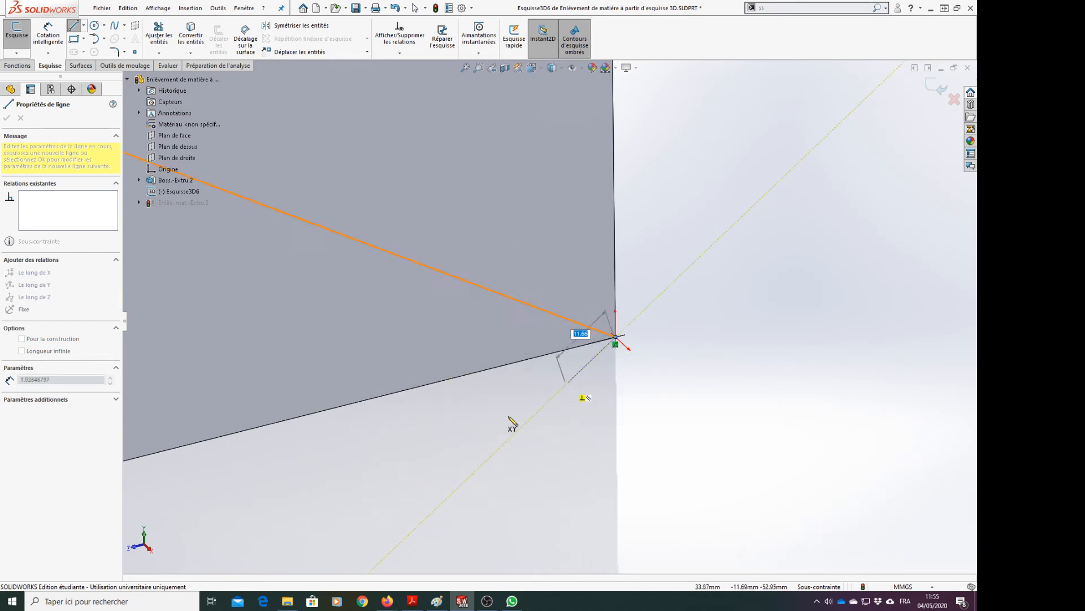
Step: Continue the 3D sketch with a line along the block's lower front edge to the near corner at its left end
scroll(390, 441, "up", 3)
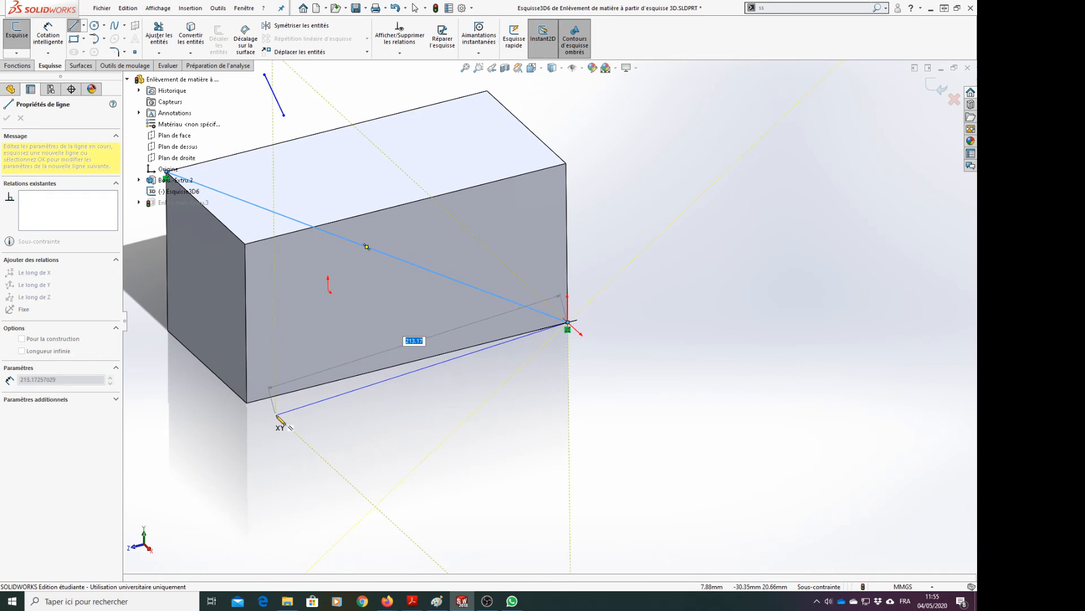
scroll(294, 407, "down", 4)
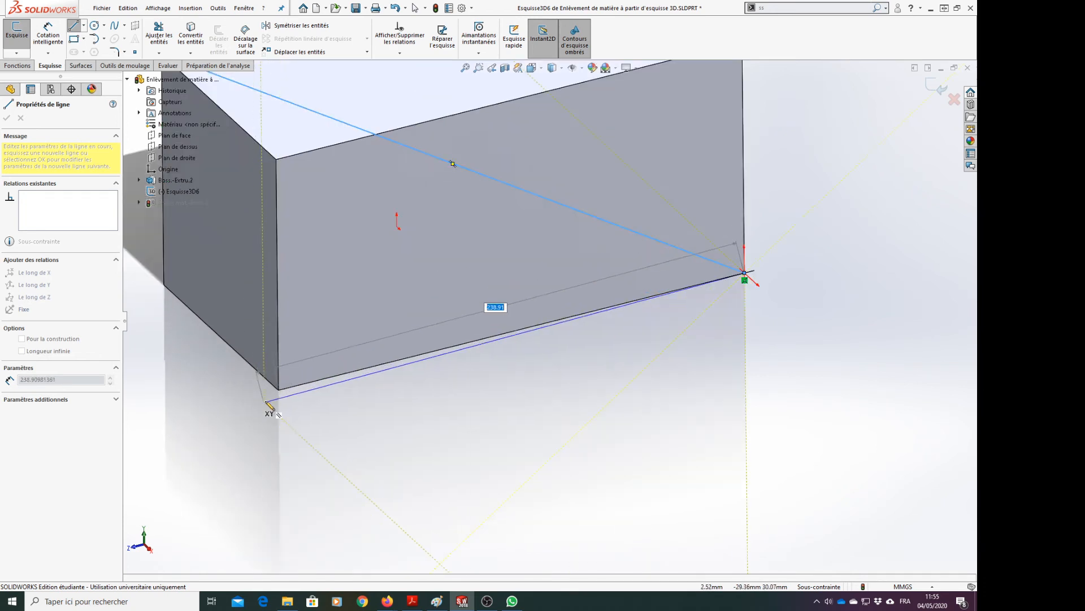
scroll(311, 385, "down", 2)
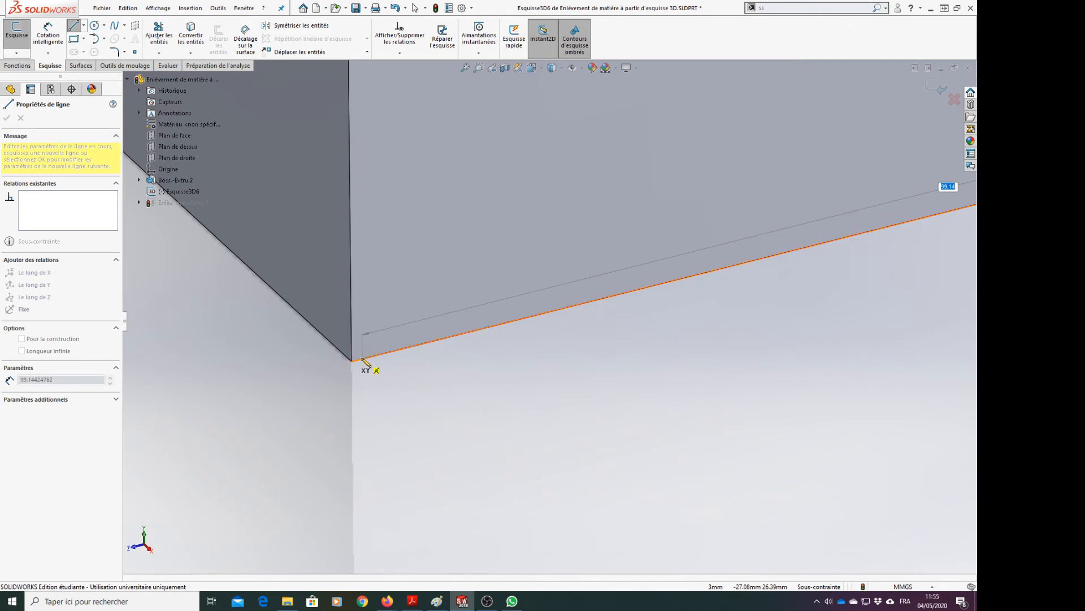
left_click(351, 361)
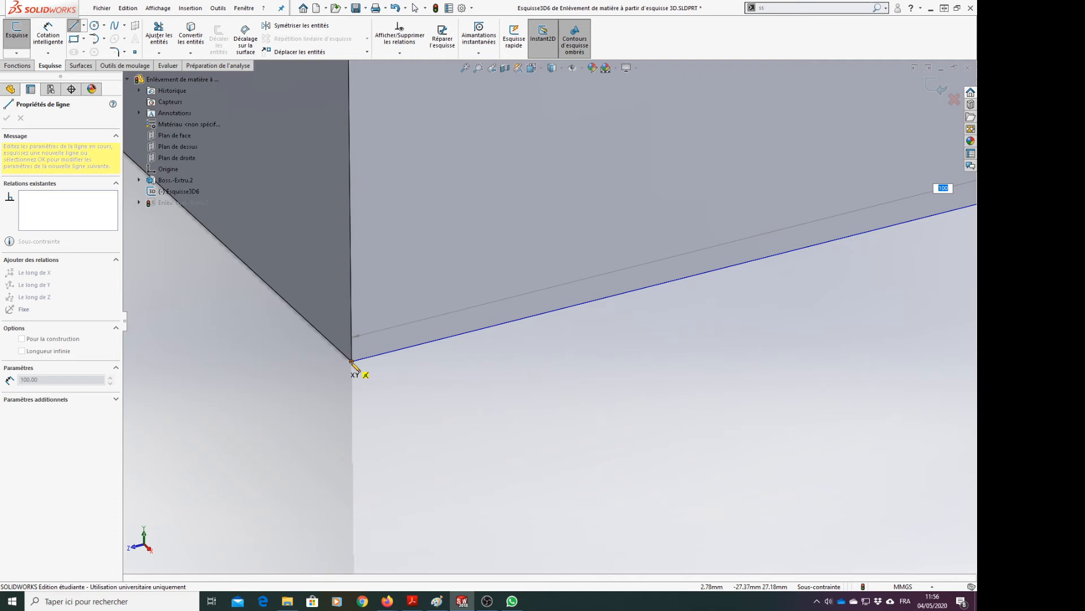
double_click(352, 362)
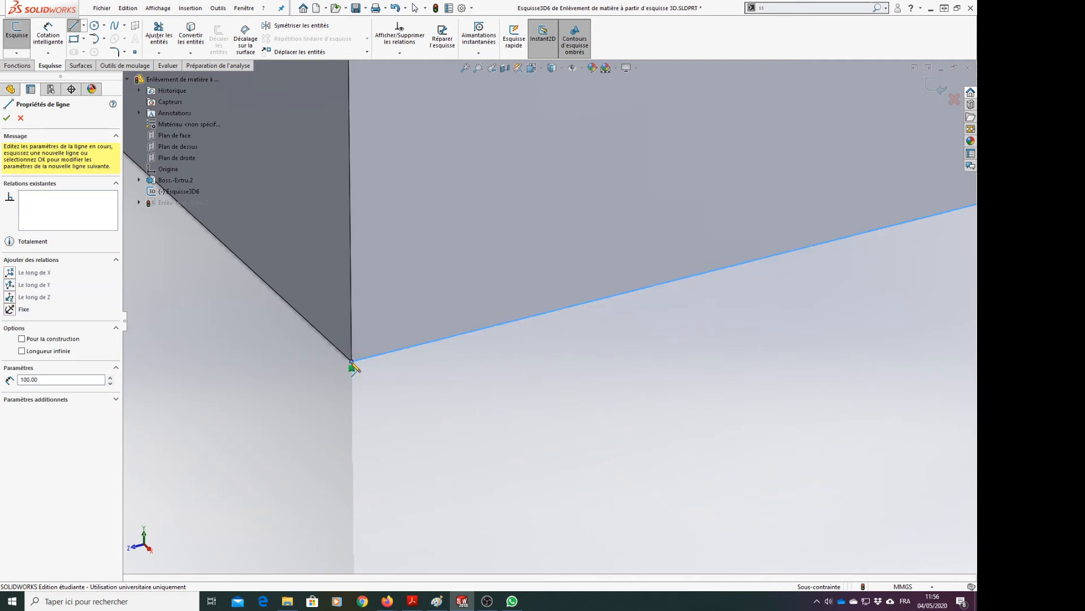
Step: Close the 3D sketch triangle with a diagonal line across the left end face, back to the starting upper corner
left_click(352, 362)
scroll(352, 327, "up", 2)
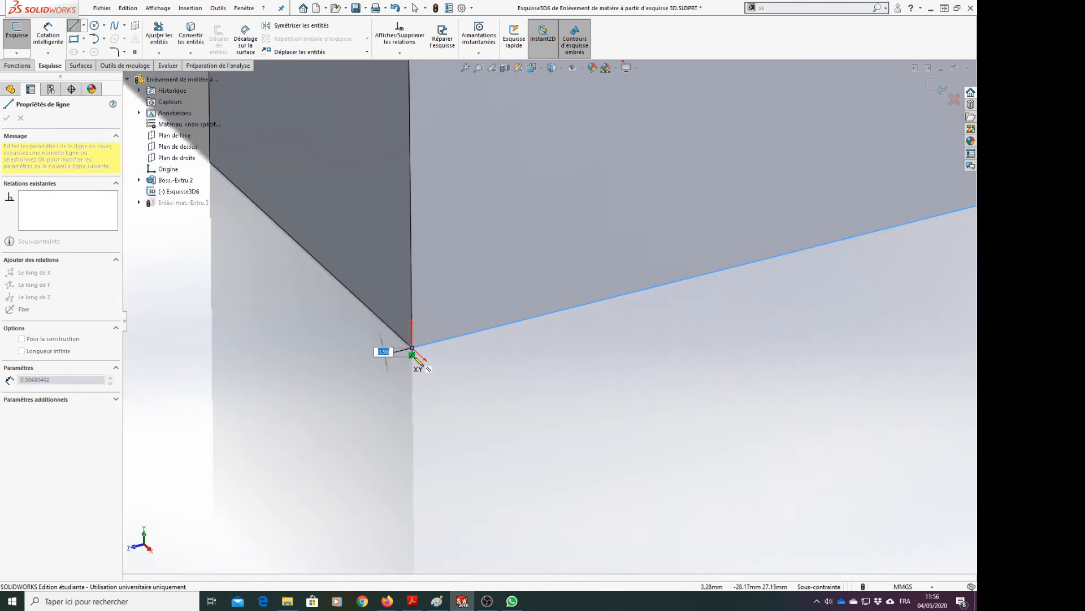
scroll(415, 362, "up", 5)
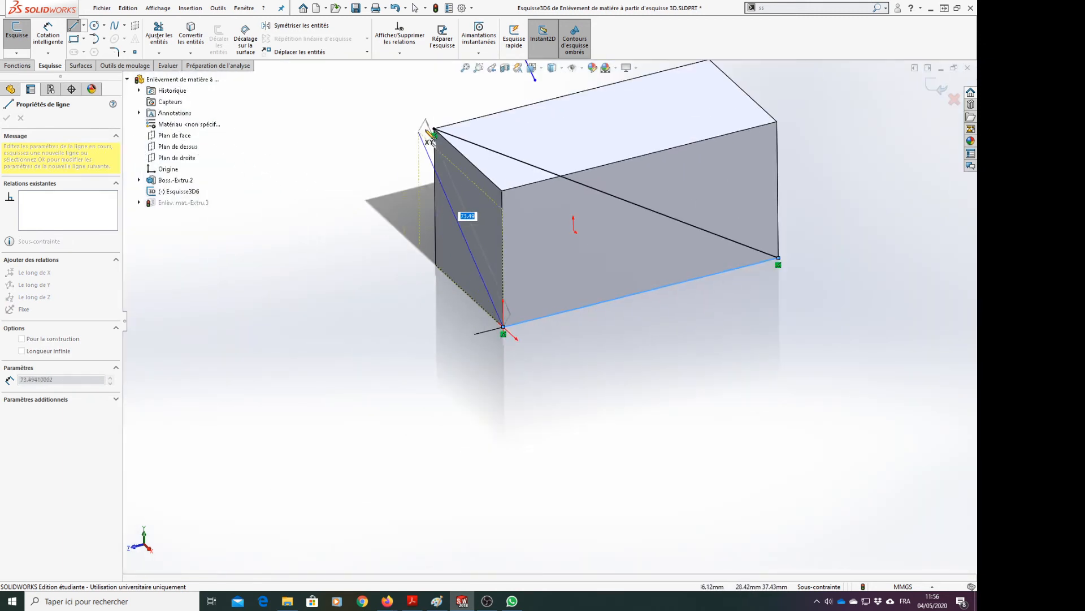
scroll(448, 144, "down", 5)
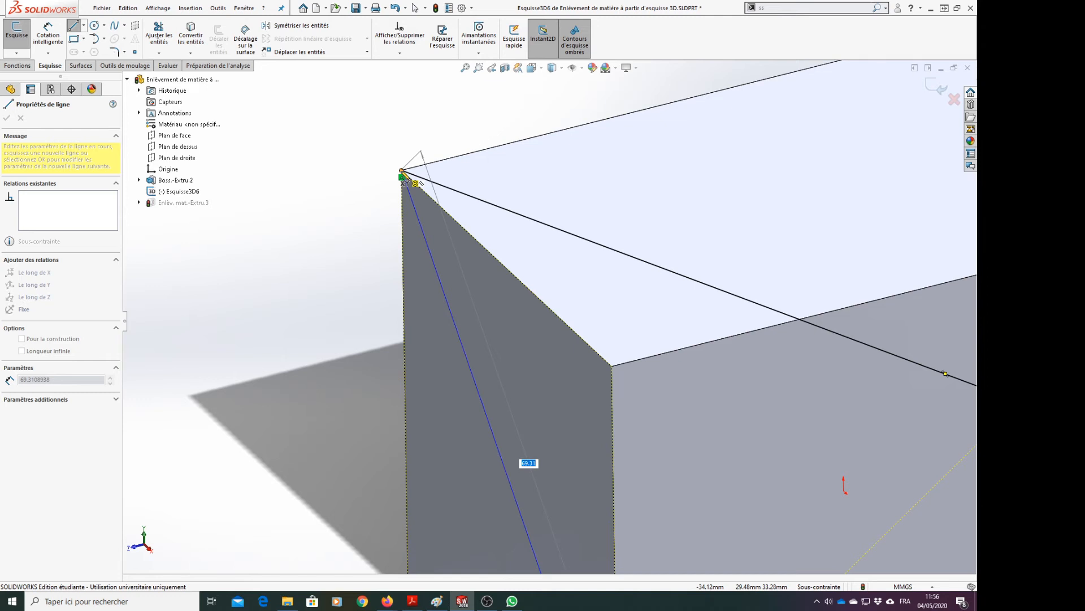
left_click(401, 171)
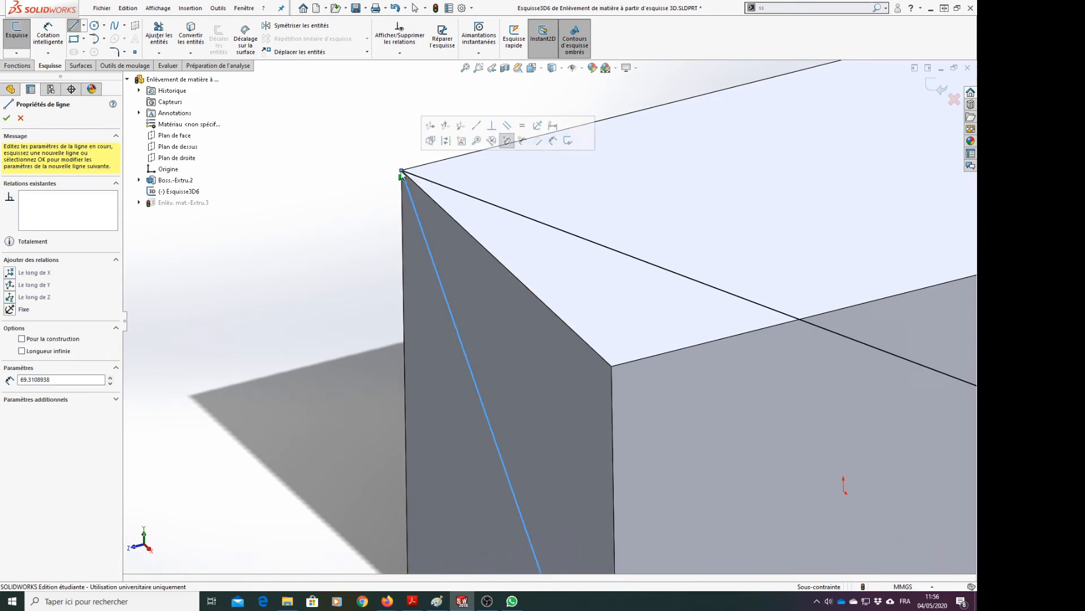
key("Escape")
key("Escape")
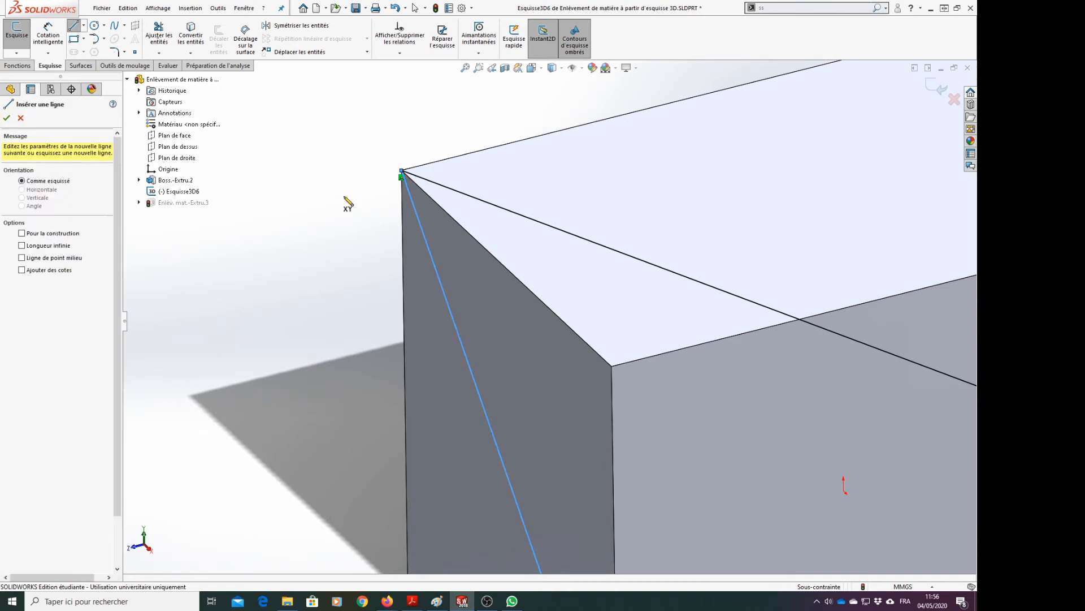
Step: End the line chain and inspect the coincident relation where the 3D sketch triangle meets the block's lower front corner
scroll(696, 368, "up", 5)
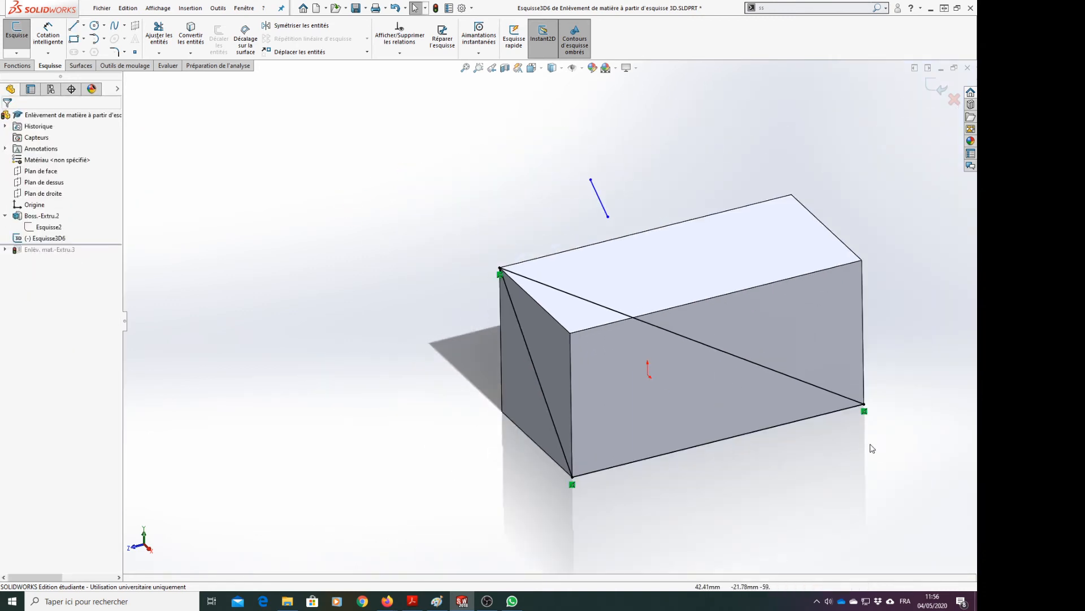
scroll(741, 344, "down", 10)
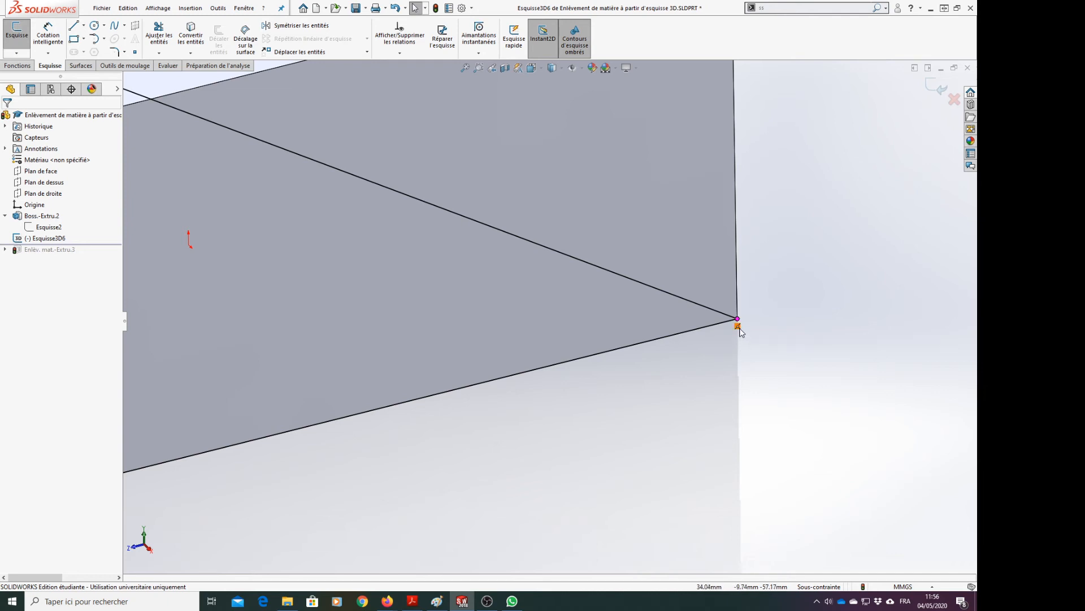
left_click(738, 327)
key("ctrl+Left")
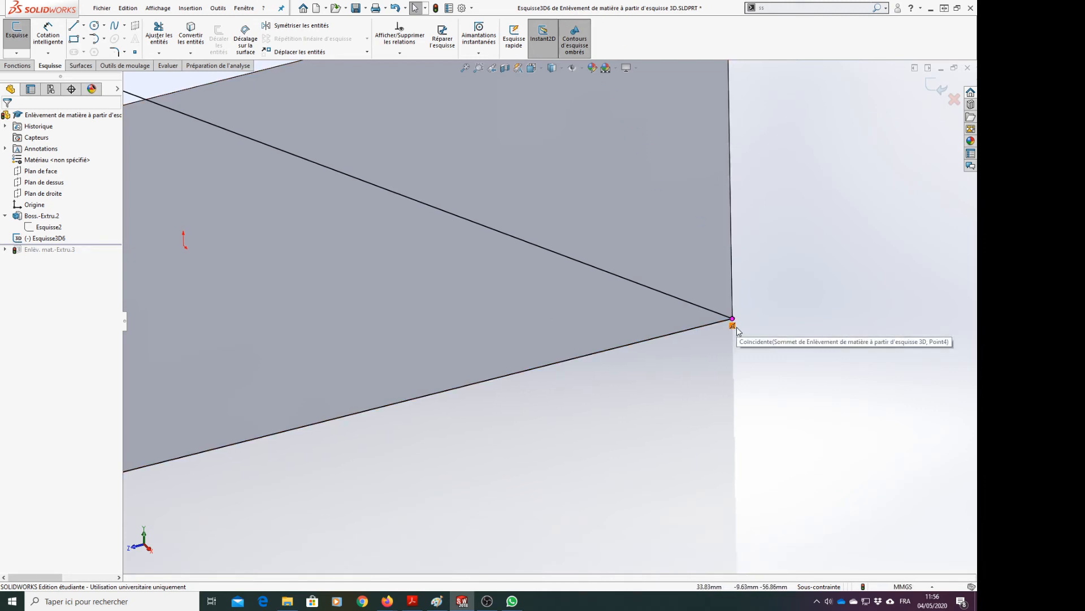
key("z")
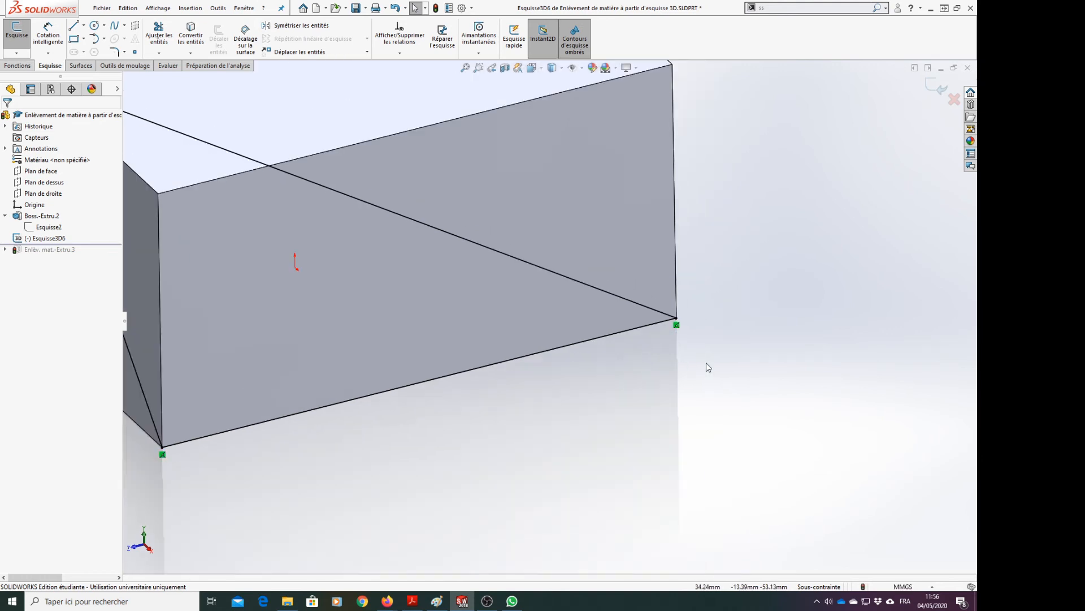
key("z")
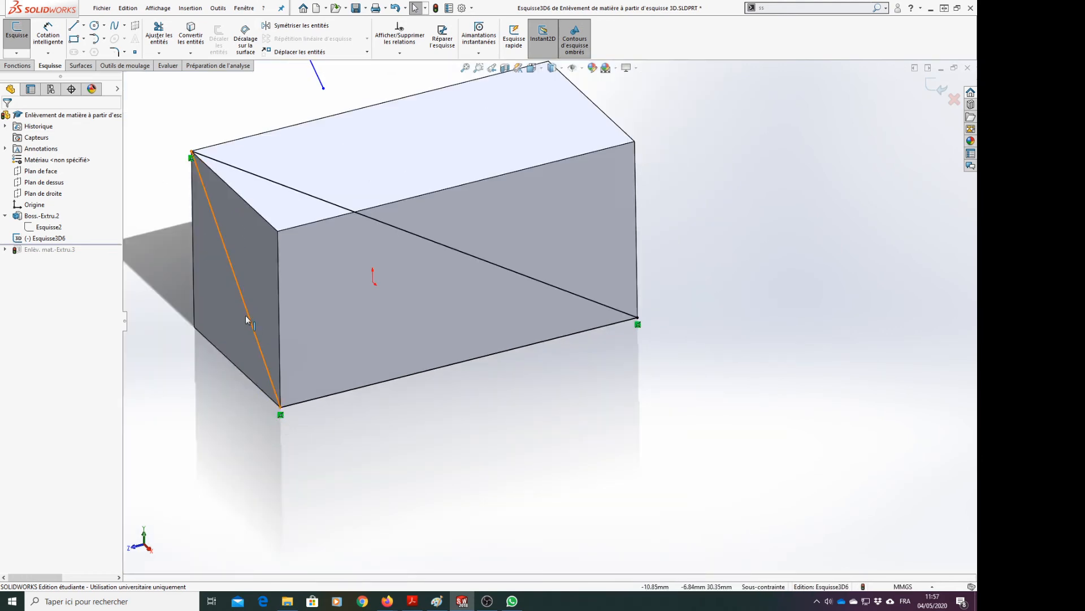
Step: Delete the free line floating above the block from the 3D sketch
scroll(201, 362, "down", 1)
middle_click_drag(201, 362, 388, 126)
left_click(396, 122)
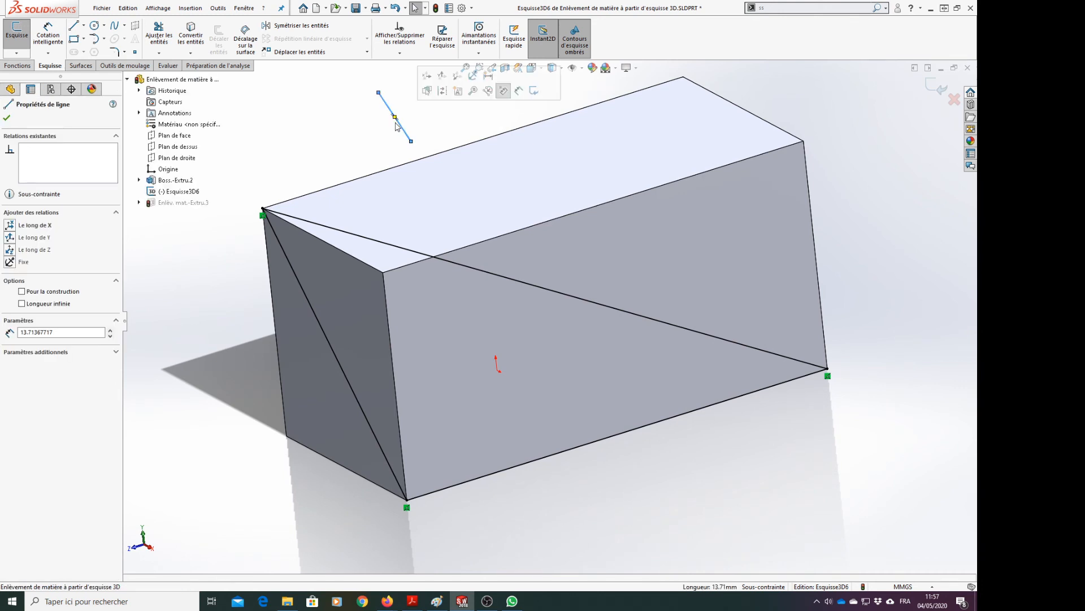
key("Delete")
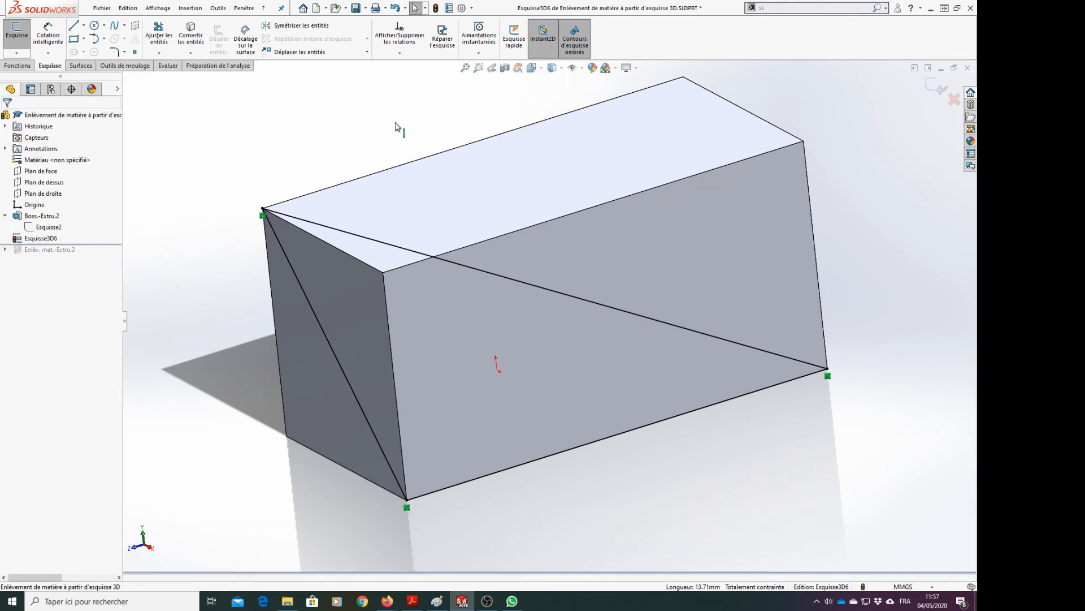
Step: Start an extruded cut from the triangular 3D sketch, using the block's top face as the extrusion direction
left_click(15, 67)
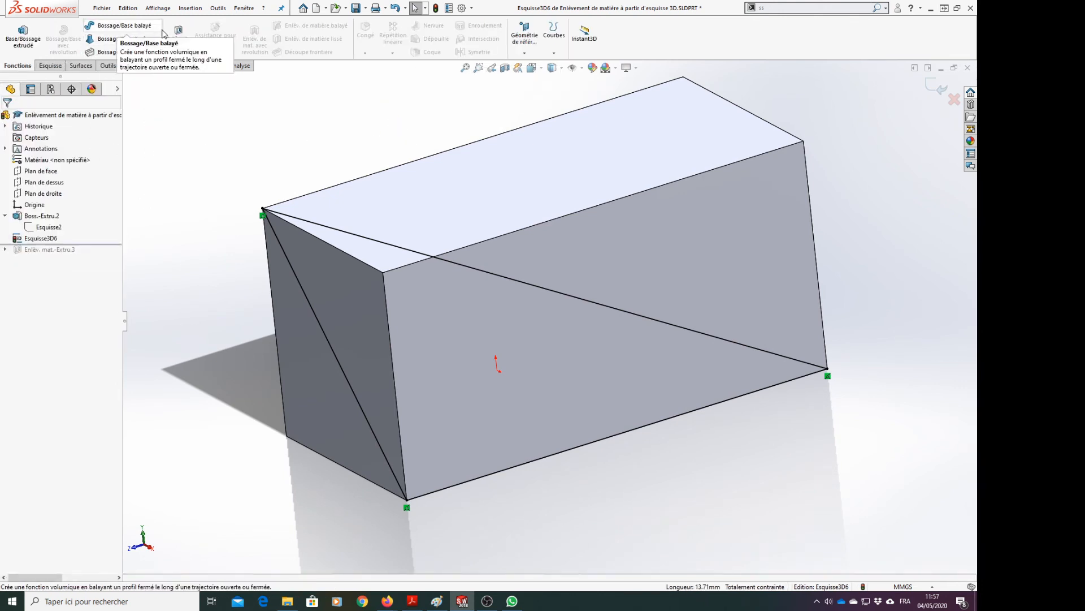
left_click(178, 39)
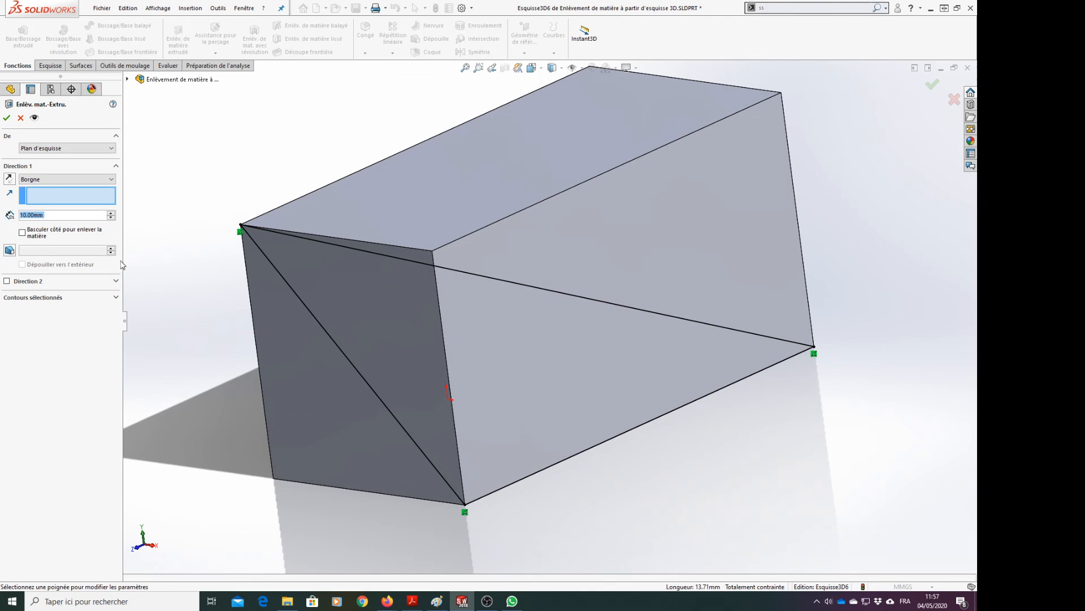
left_click(47, 196)
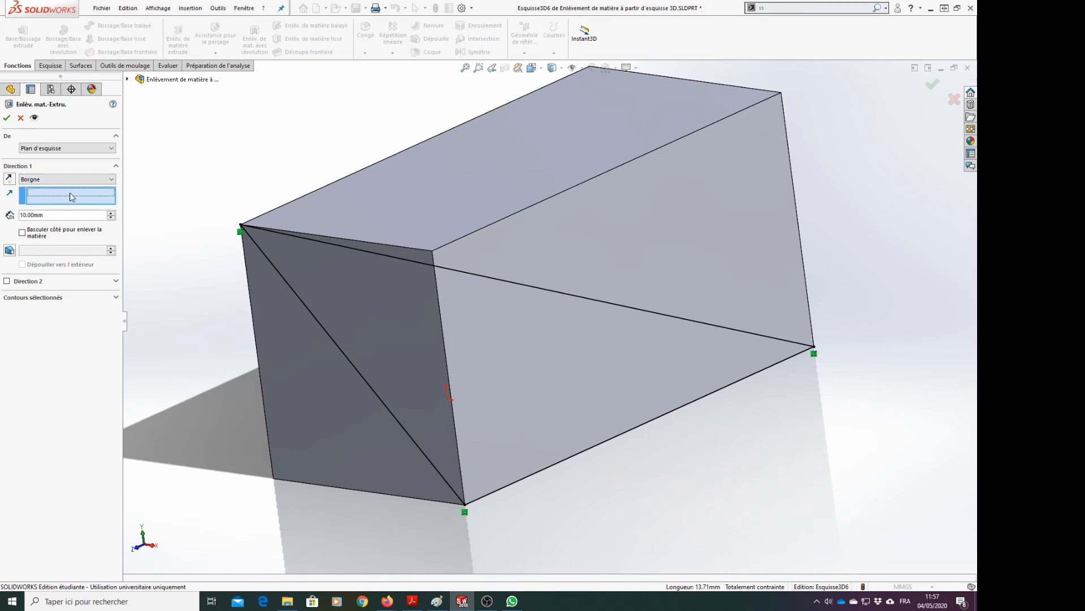
left_click(432, 217)
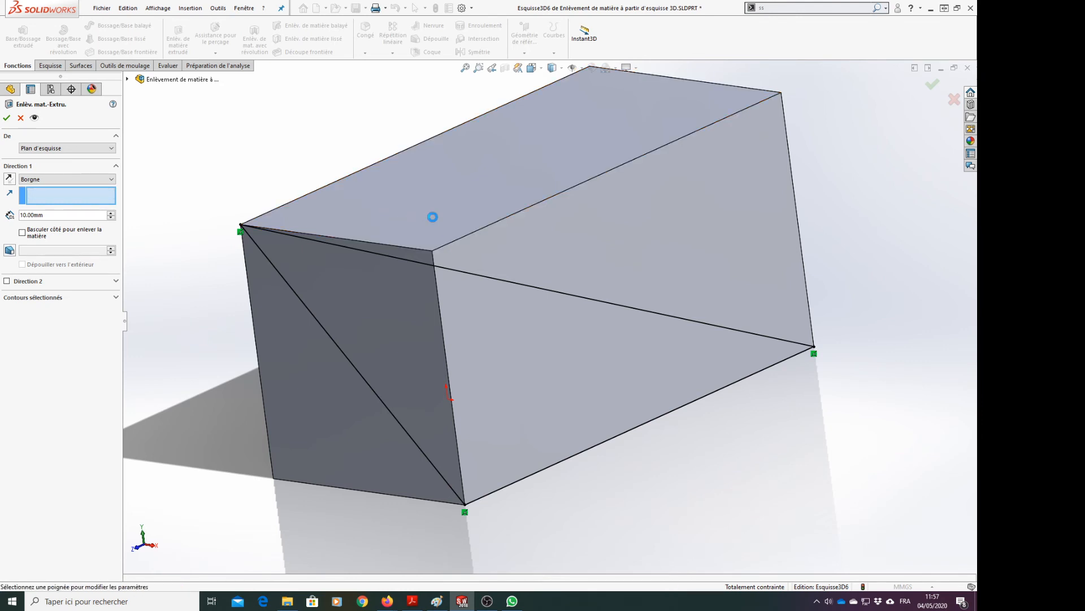
scroll(433, 217, "up", 2)
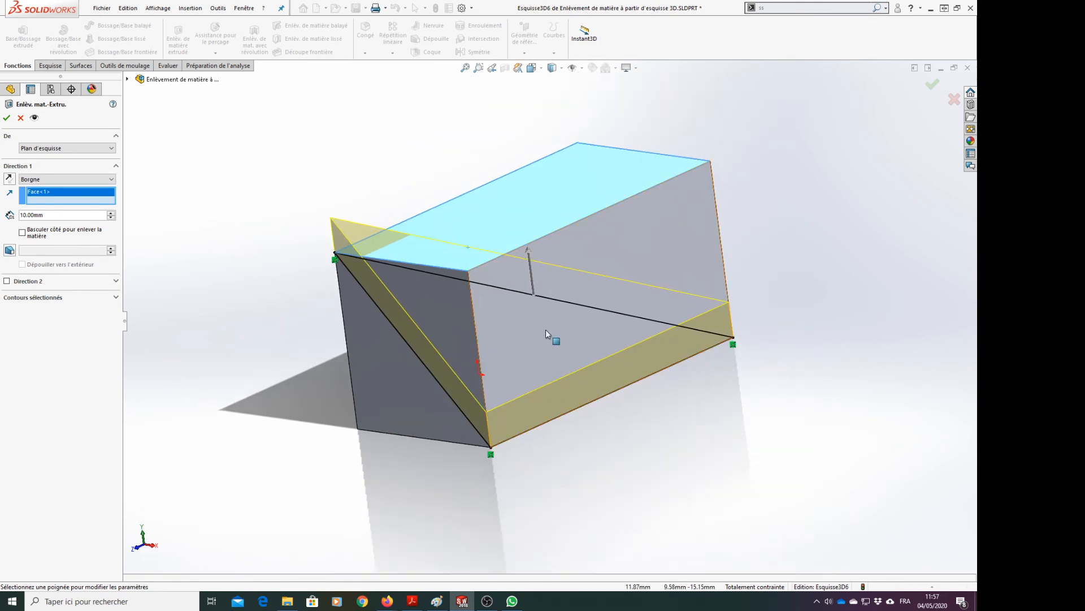
scroll(546, 330, "down", 1)
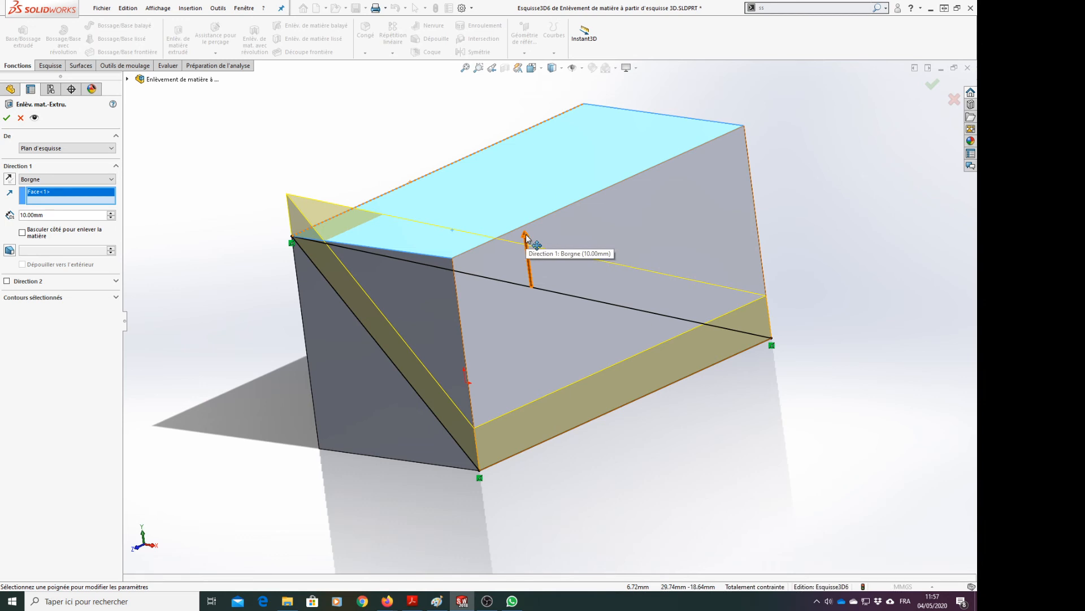
Step: Extend the blind cut depth to 65 mm and accept the cut
left_click_drag(527, 237, 519, 106)
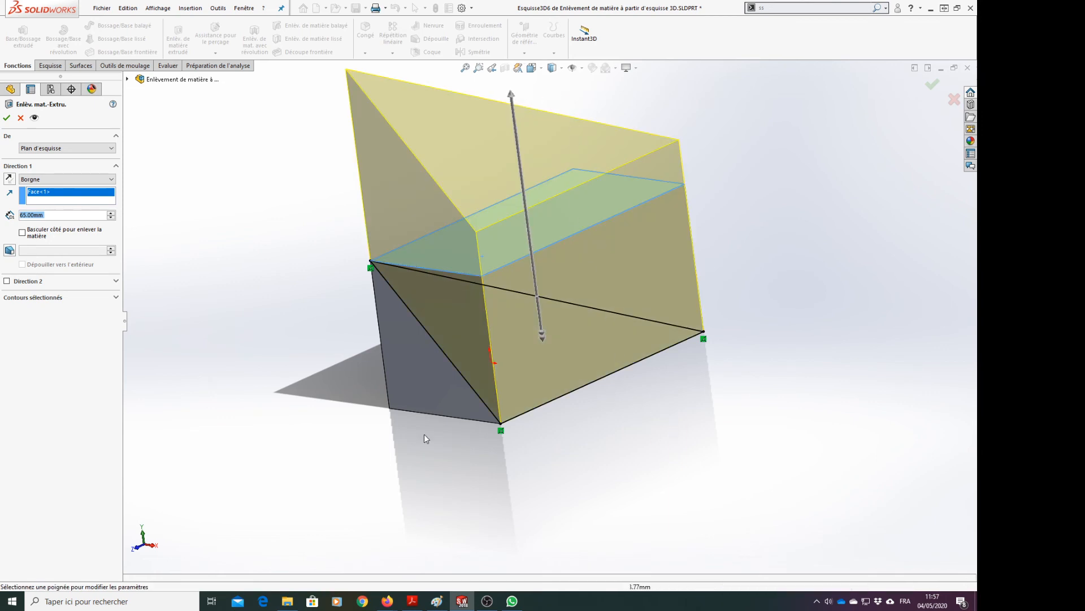
left_click(7, 118)
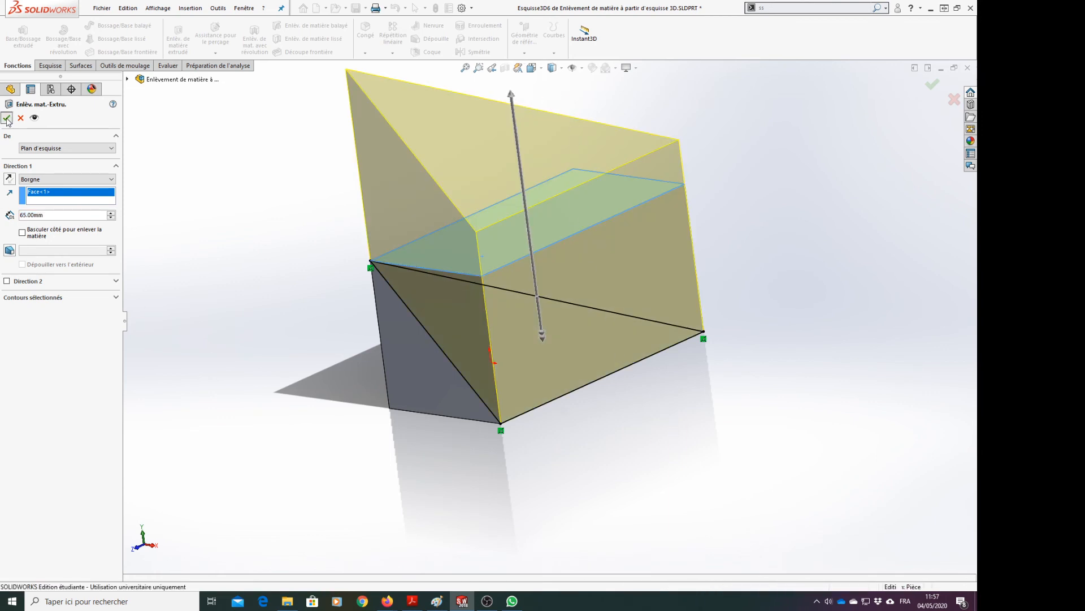
middle_click_drag(181, 249, 180, 245)
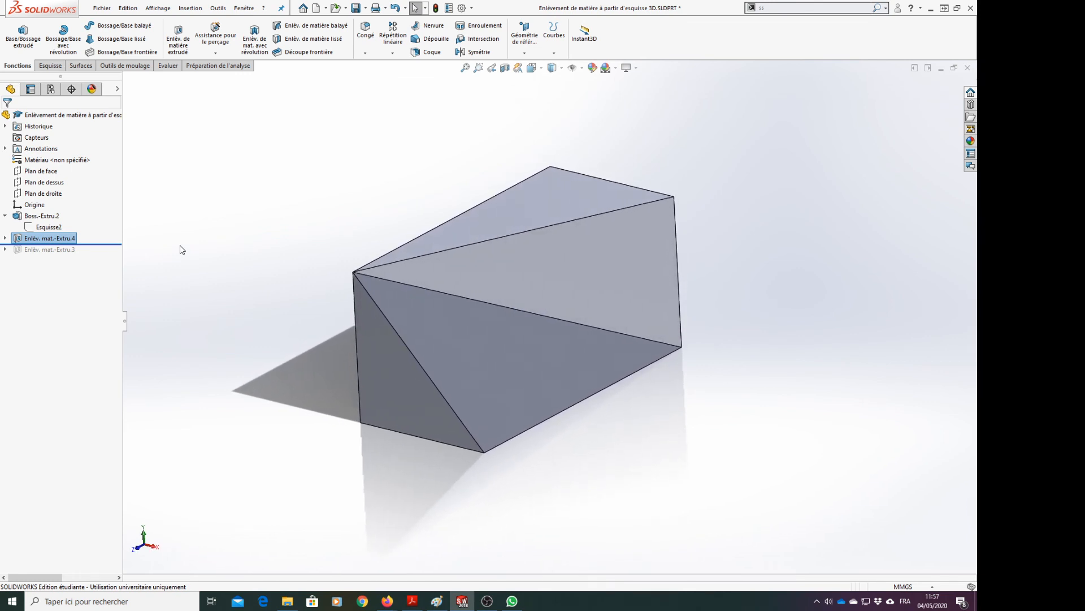
Step: Edit the extruded cut and try the block's square left end face as its direction, checking it from the front view
right_click(40, 239)
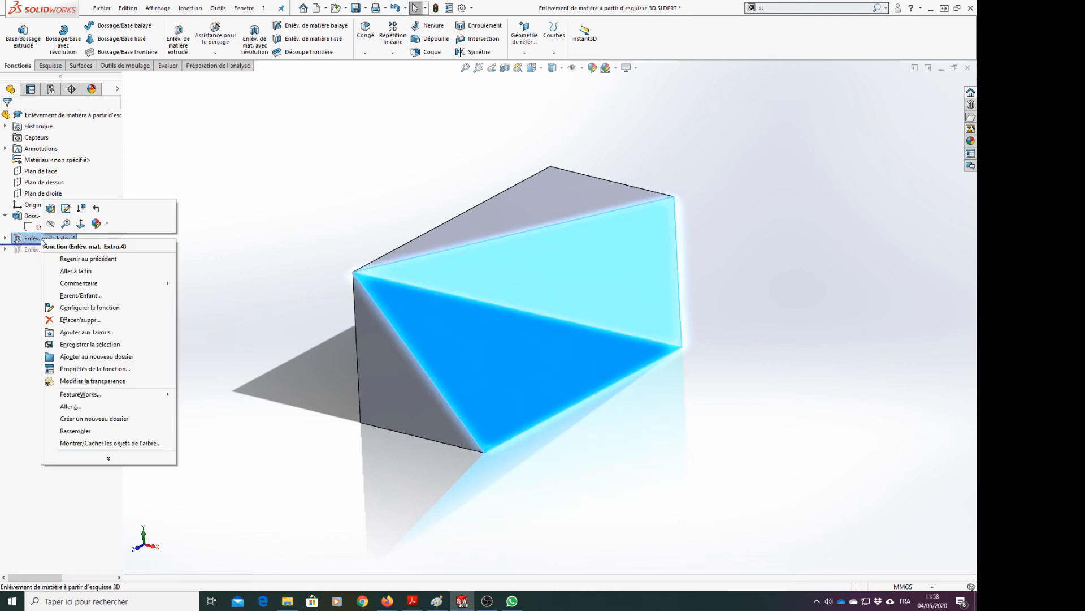
left_click(50, 208)
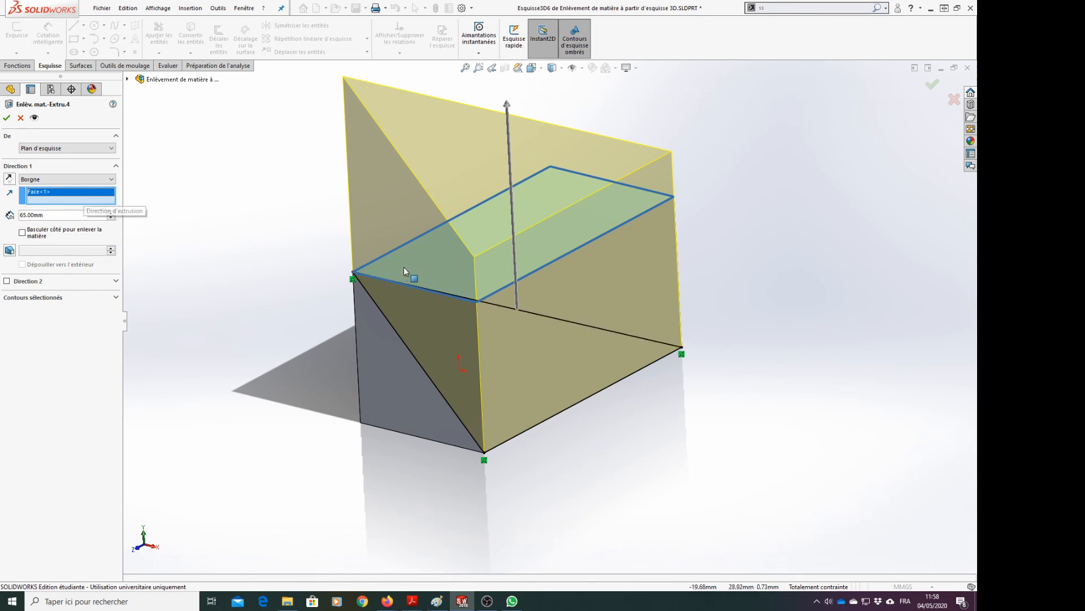
left_click(388, 355)
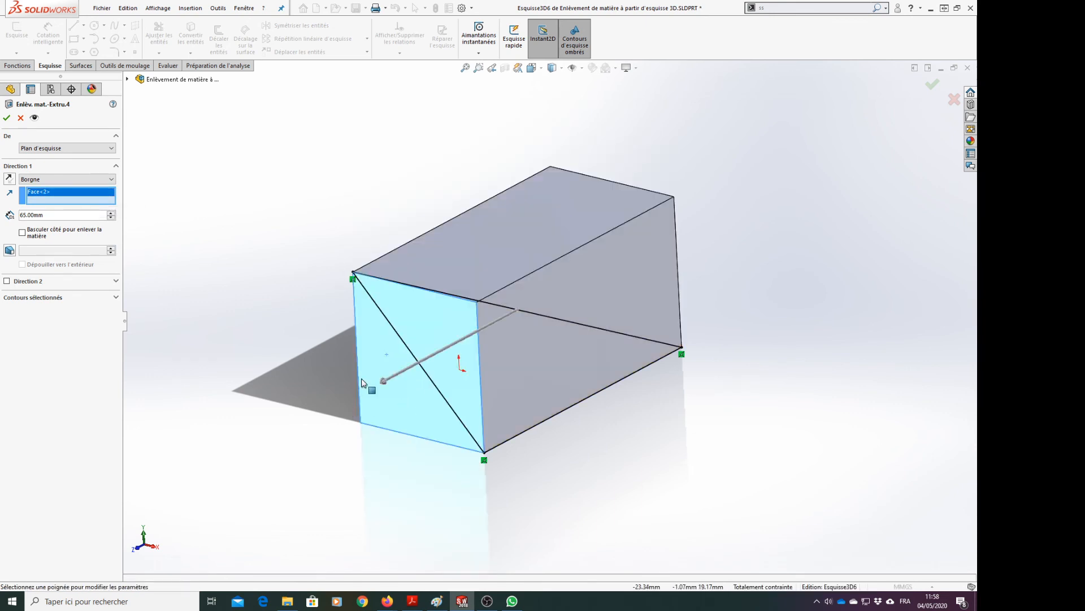
middle_click_drag(316, 401, 315, 402)
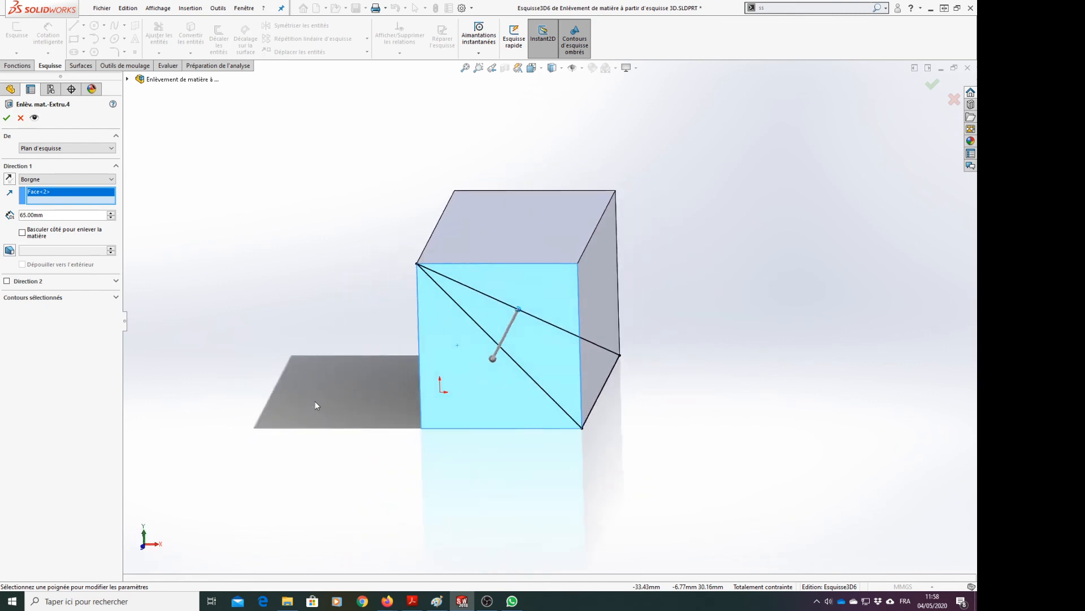
key("space")
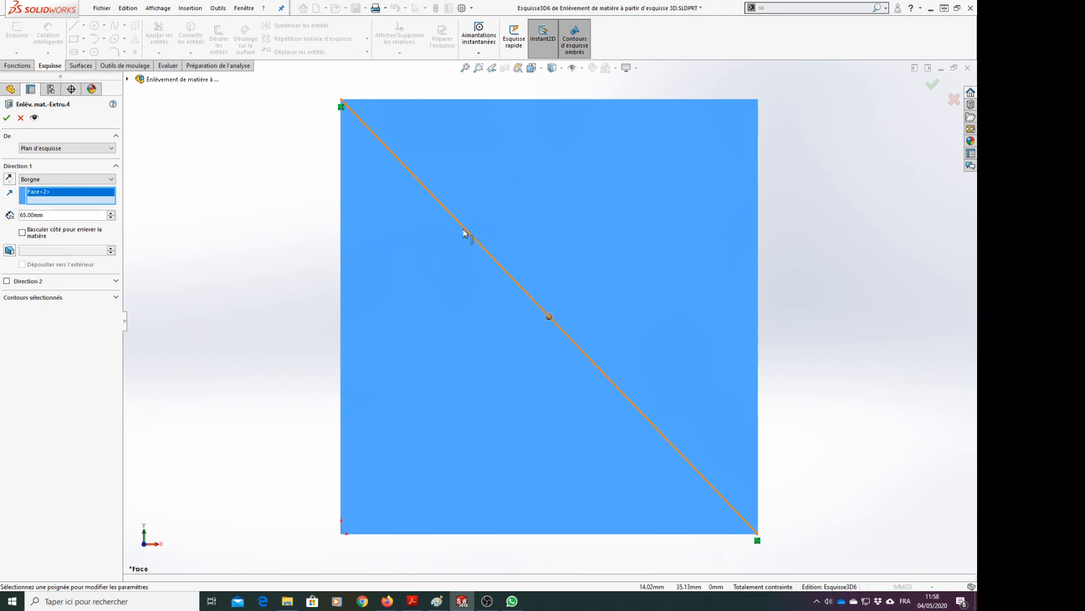
scroll(463, 230, "up", 3)
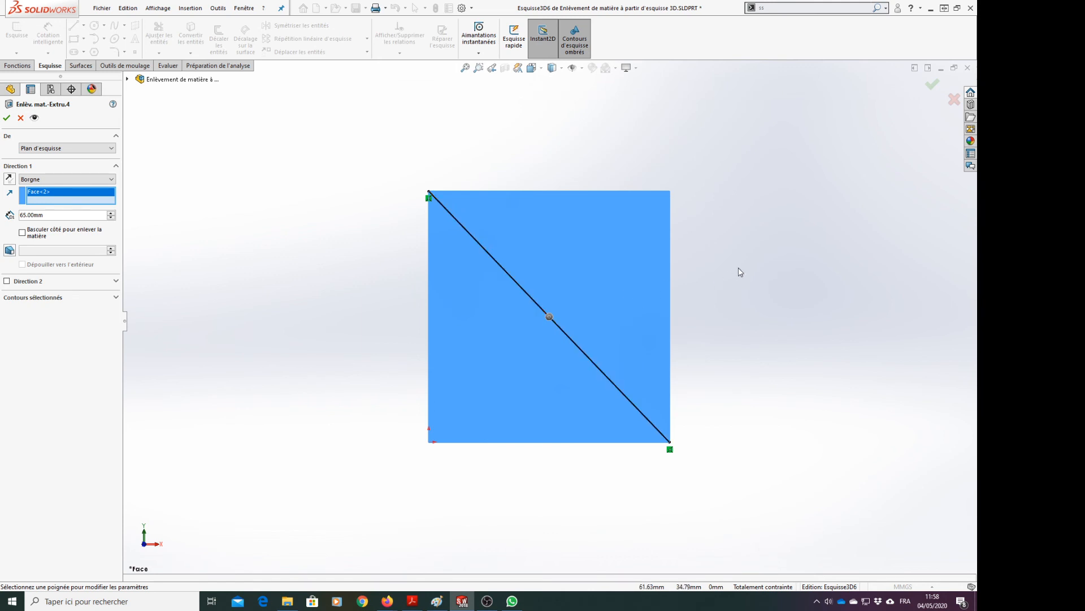
middle_click_drag(738, 270, 716, 287)
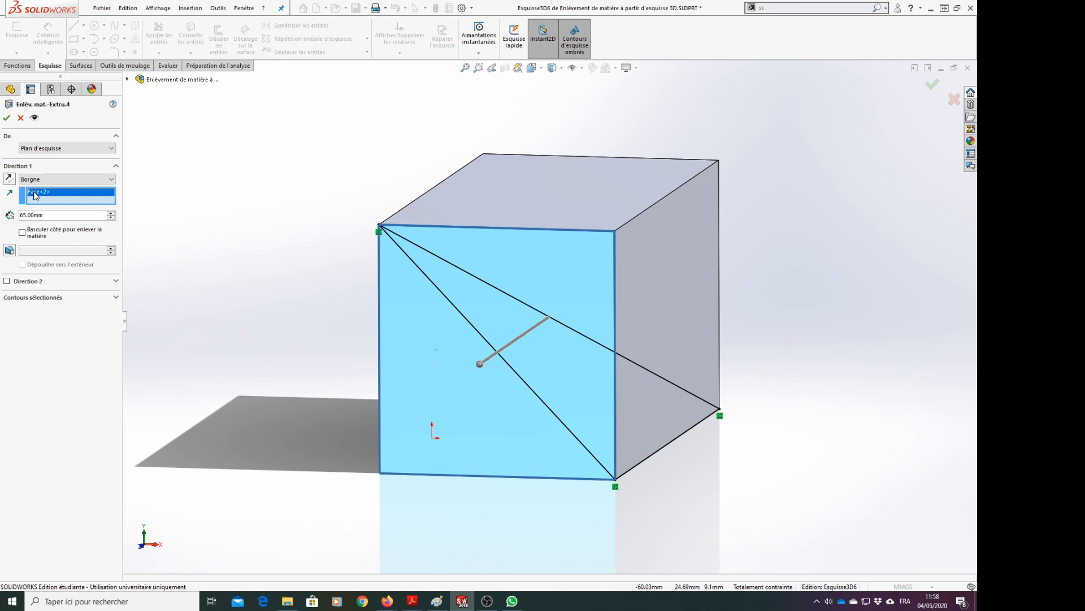
Step: Set the cut's direction to the block's long front side face and accept the edit
left_click(664, 304)
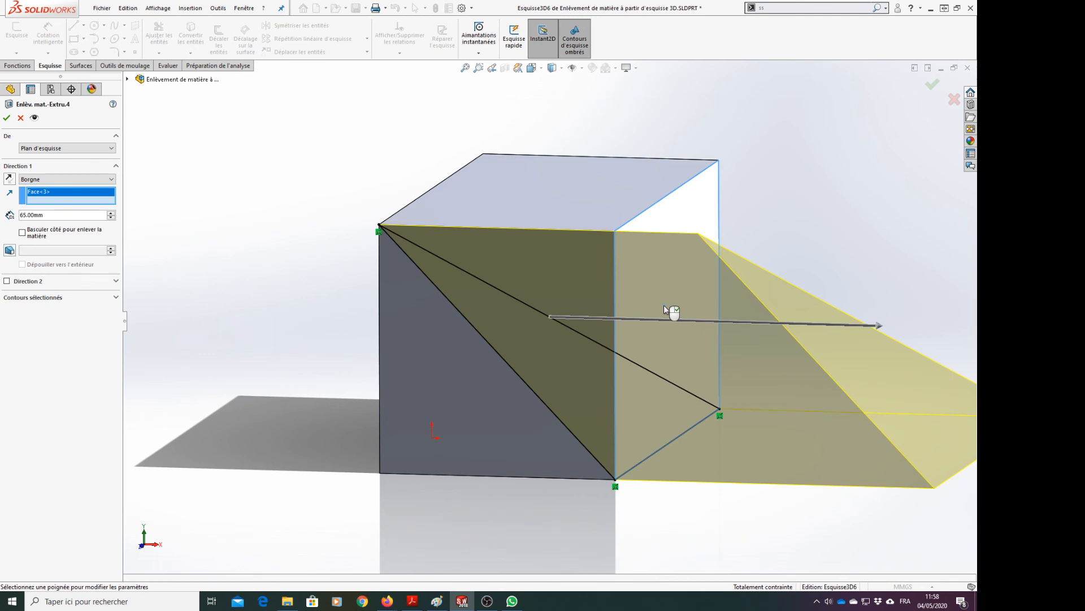
scroll(676, 402, "up", 3)
middle_click_drag(636, 422, 507, 361)
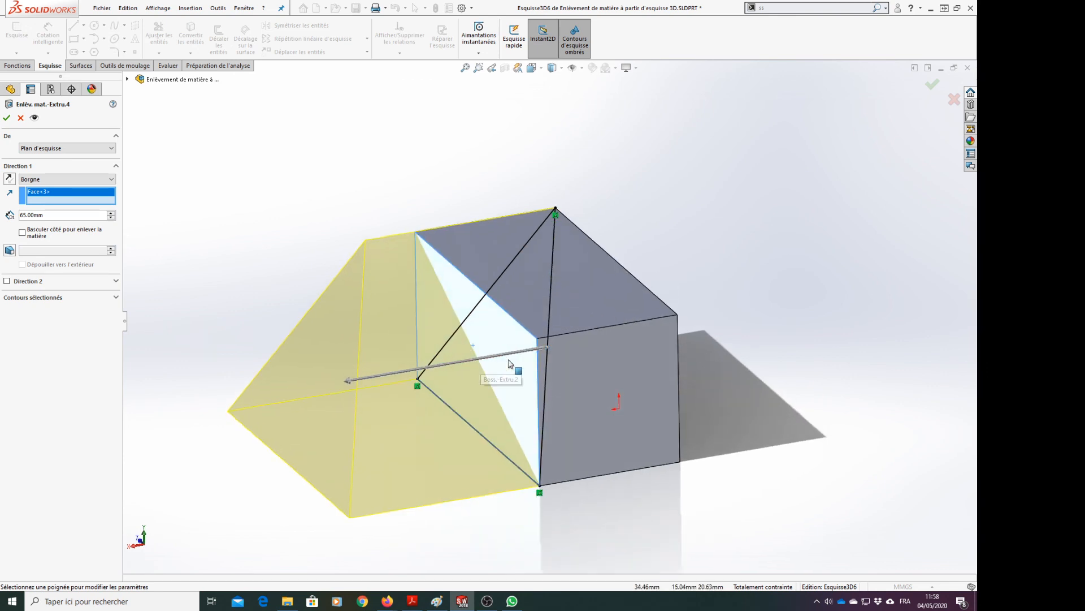
middle_click_drag(419, 362, 412, 360)
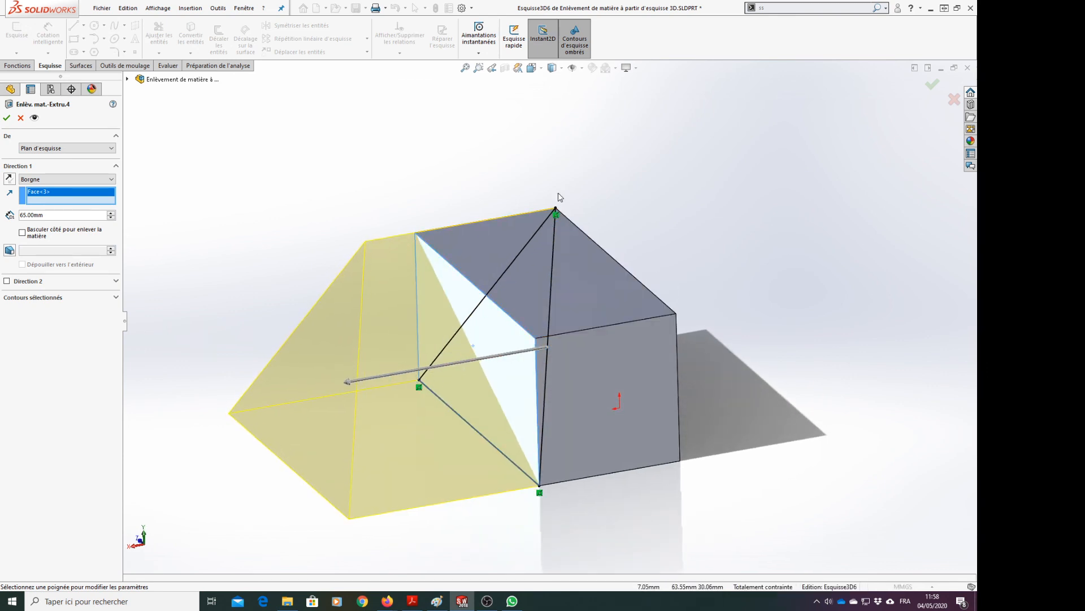
middle_click_drag(535, 485, 524, 390)
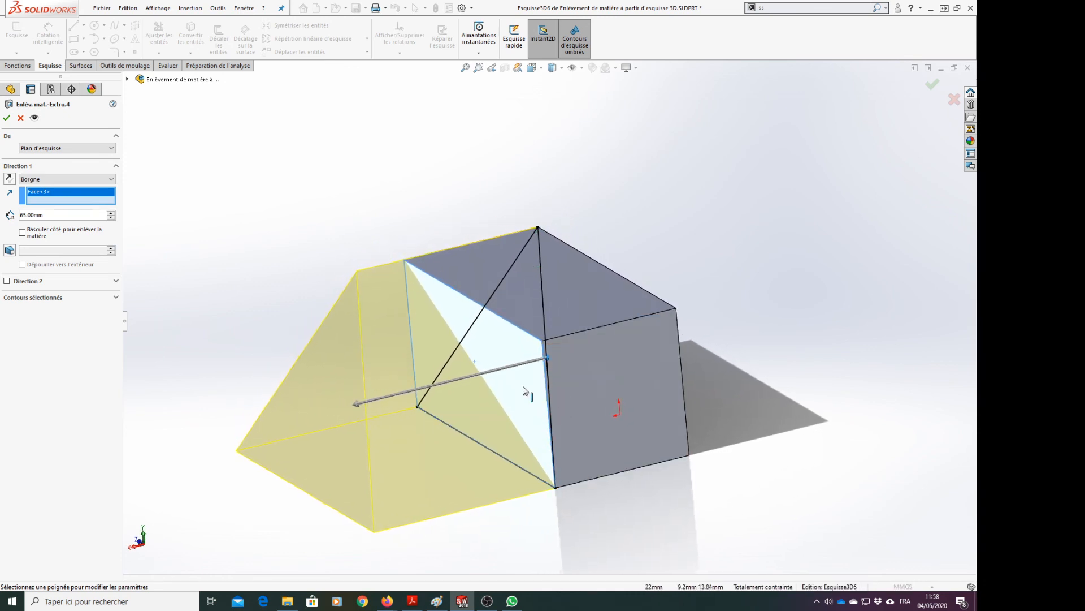
left_click(7, 117)
middle_click_drag(349, 255, 349, 256)
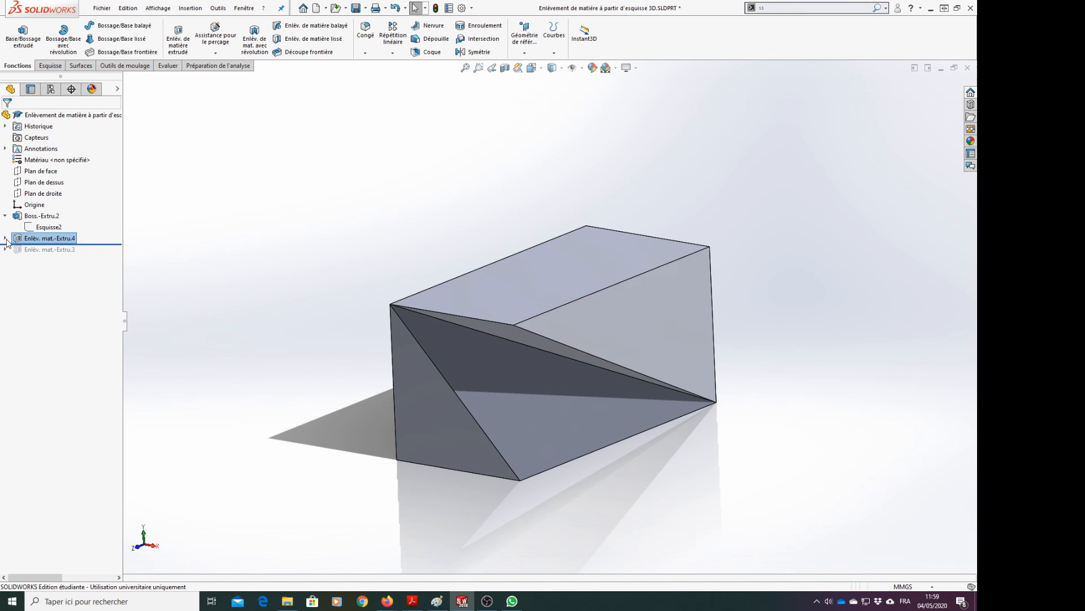
Step: Edit the extruded cut again and set its direction to the block's top face
mouse_move(285, 245)
middle_mouse_down()
mouse_move(267, 247)
mouse_move(286, 245)
middle_mouse_up()
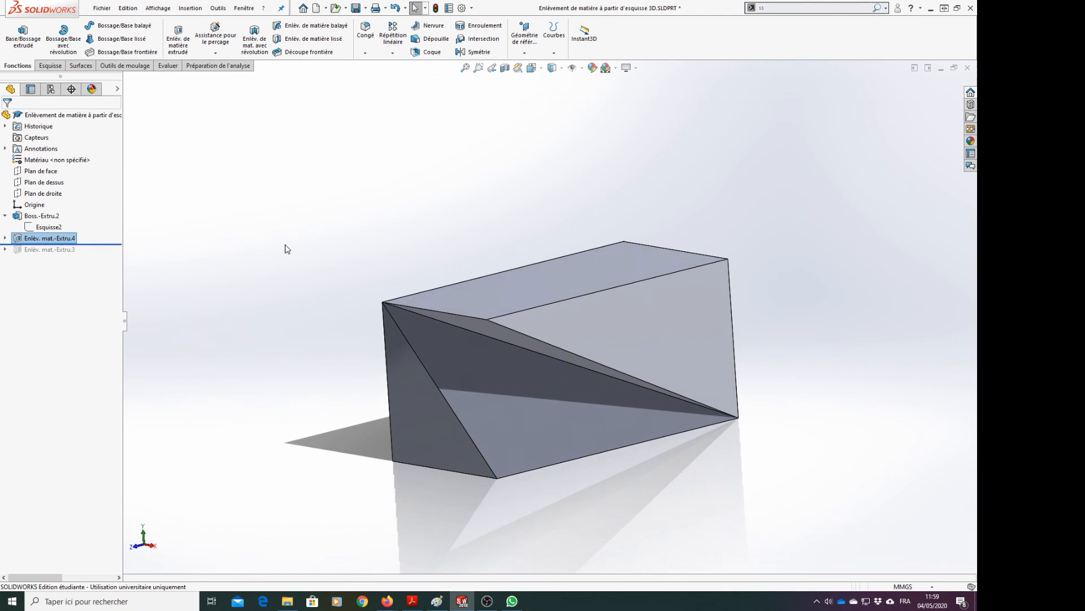
right_click(68, 240)
left_click(82, 209)
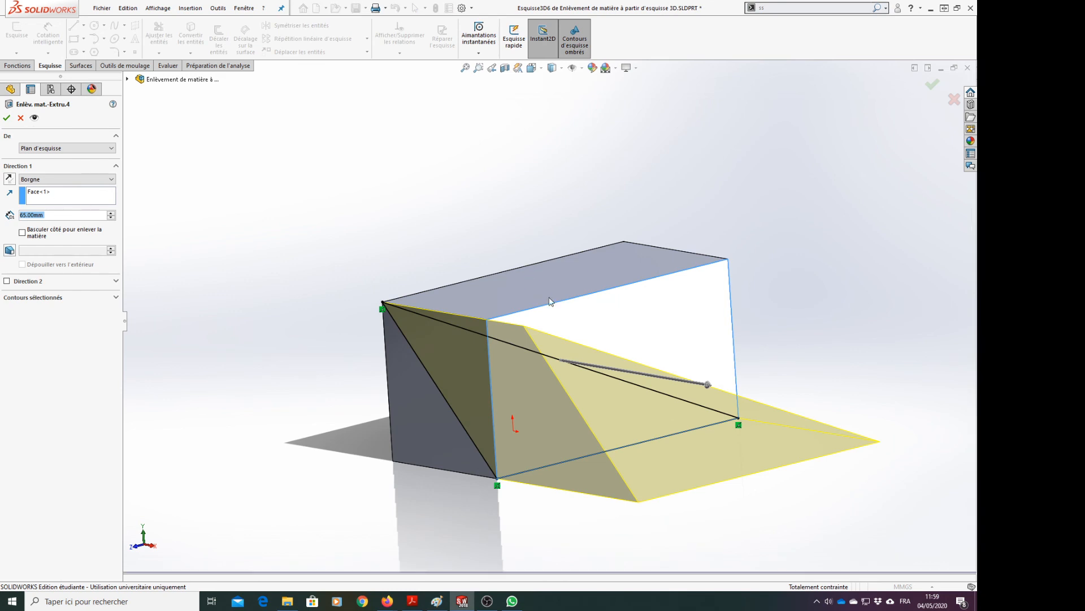
left_click(82, 201)
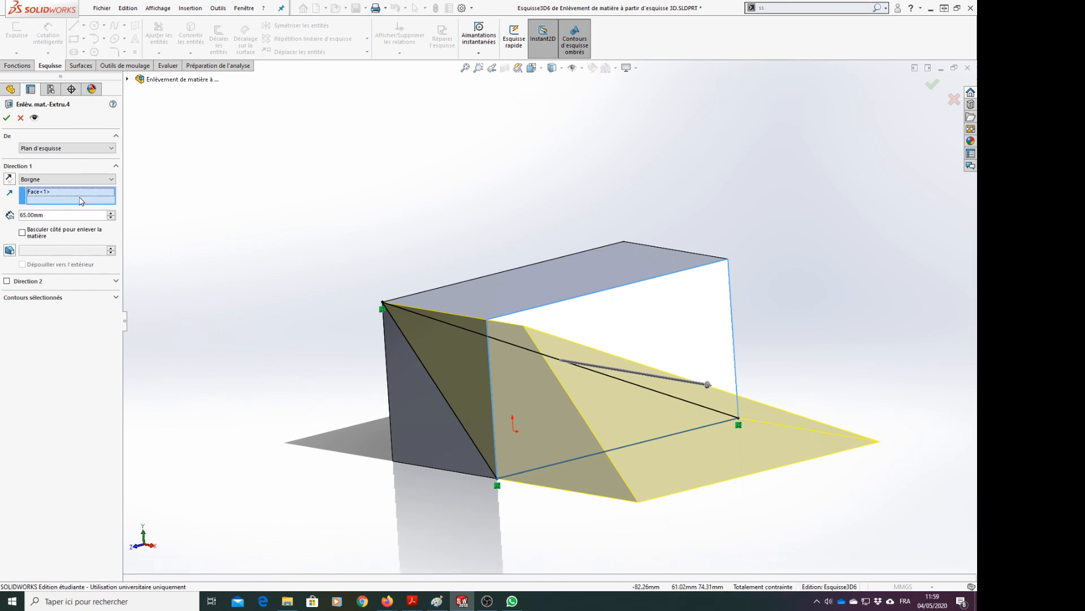
left_click(63, 198)
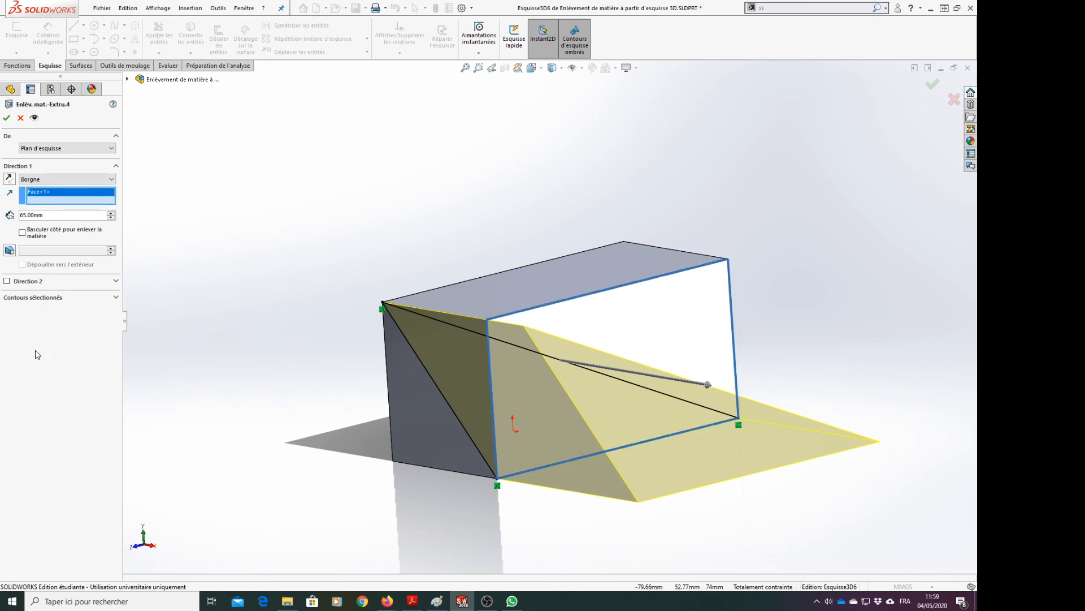
left_click(521, 299)
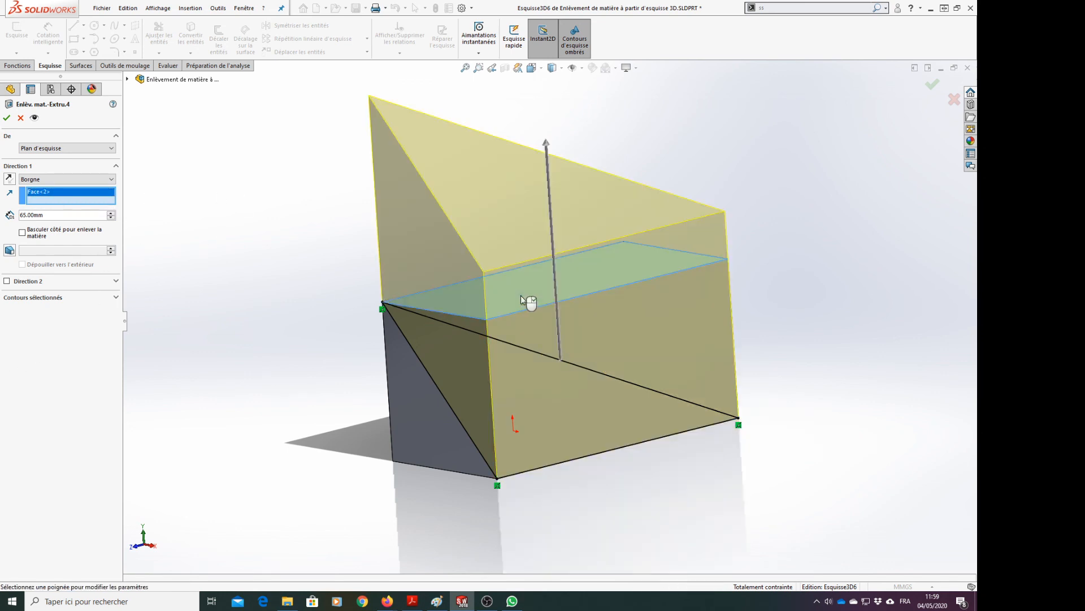
left_click(7, 118)
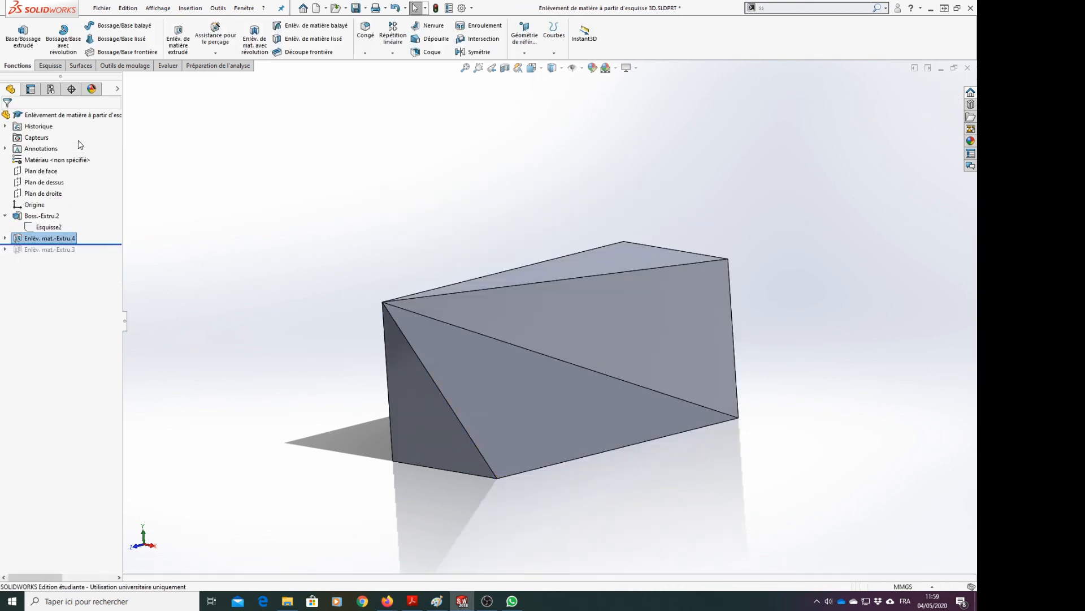
Step: Inspect the faces produced by the extruded cut from several sides of the block
scroll(333, 218, "up", 5)
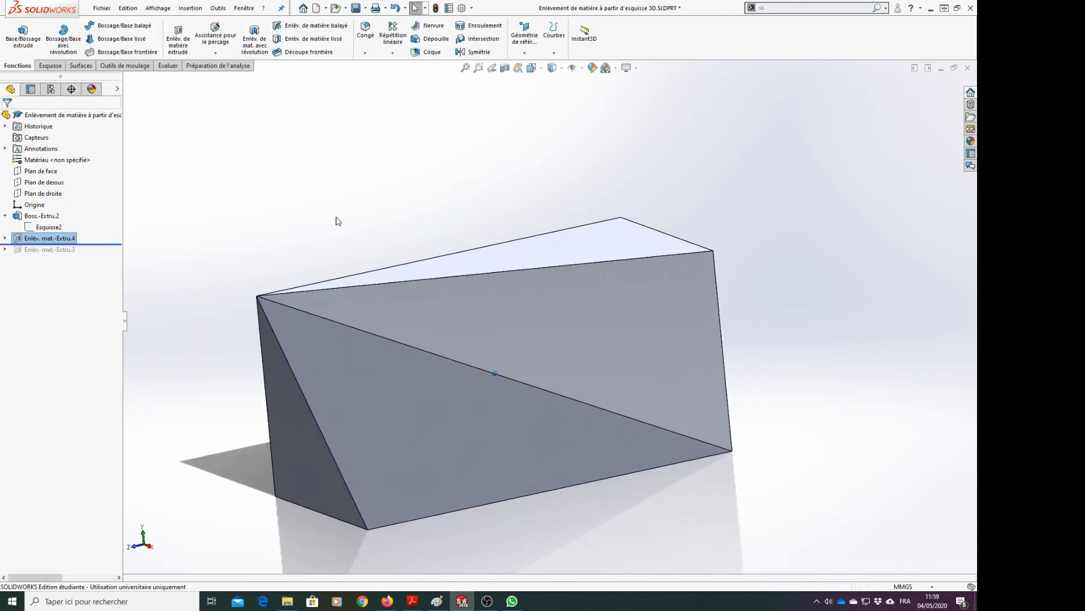
middle_click_drag(338, 221, 337, 221)
left_click(36, 239)
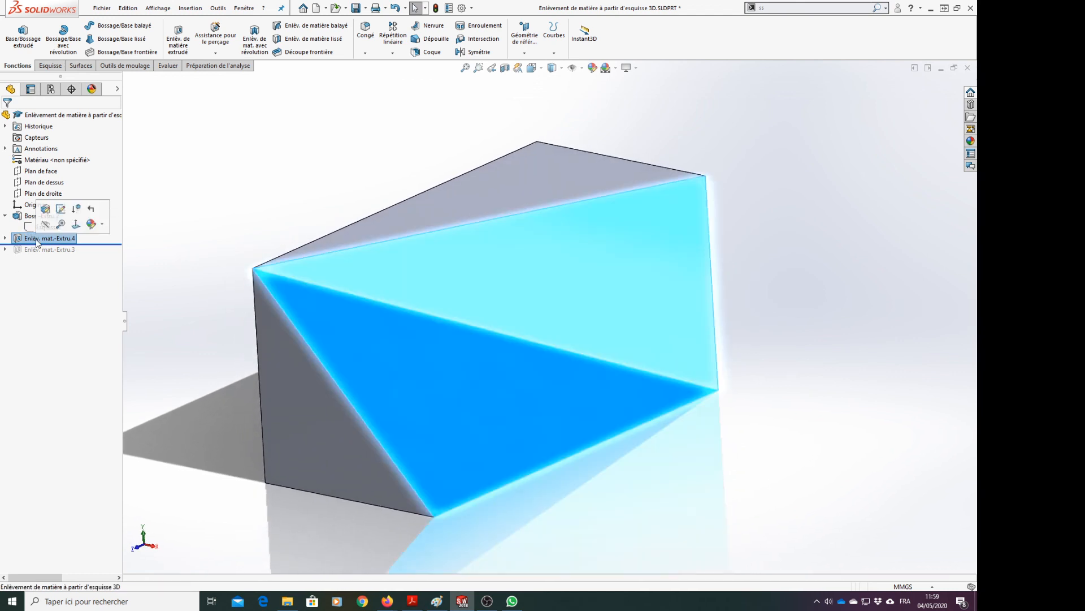
left_click(37, 238)
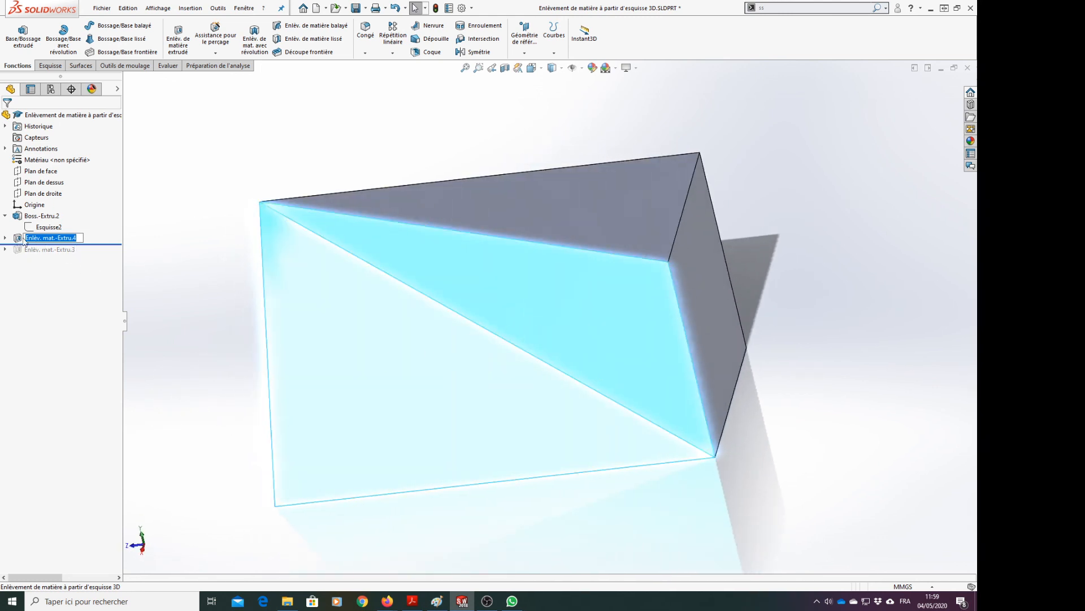
left_click(371, 161)
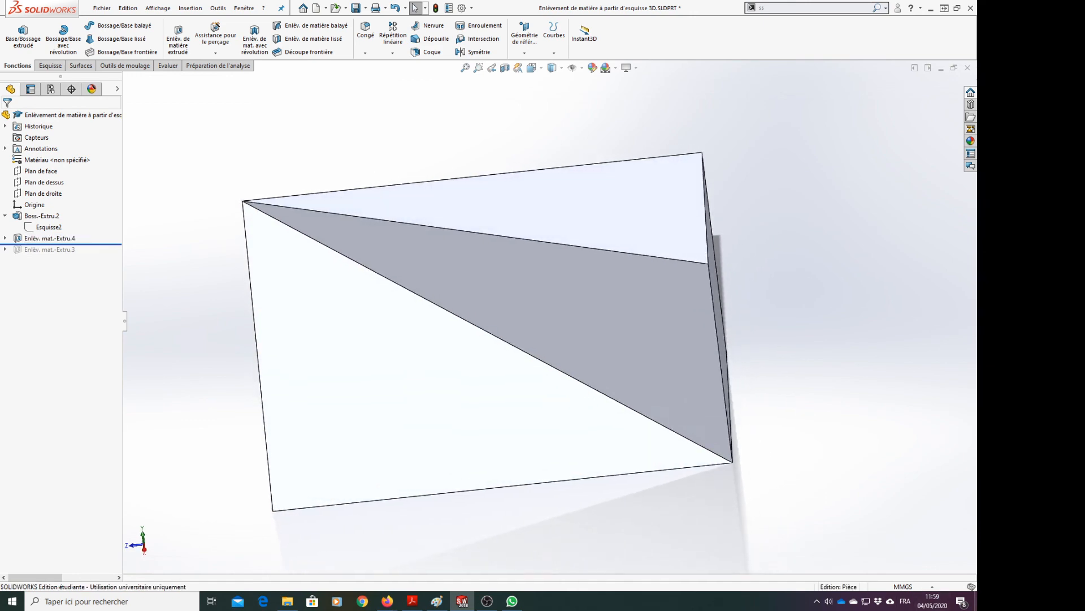